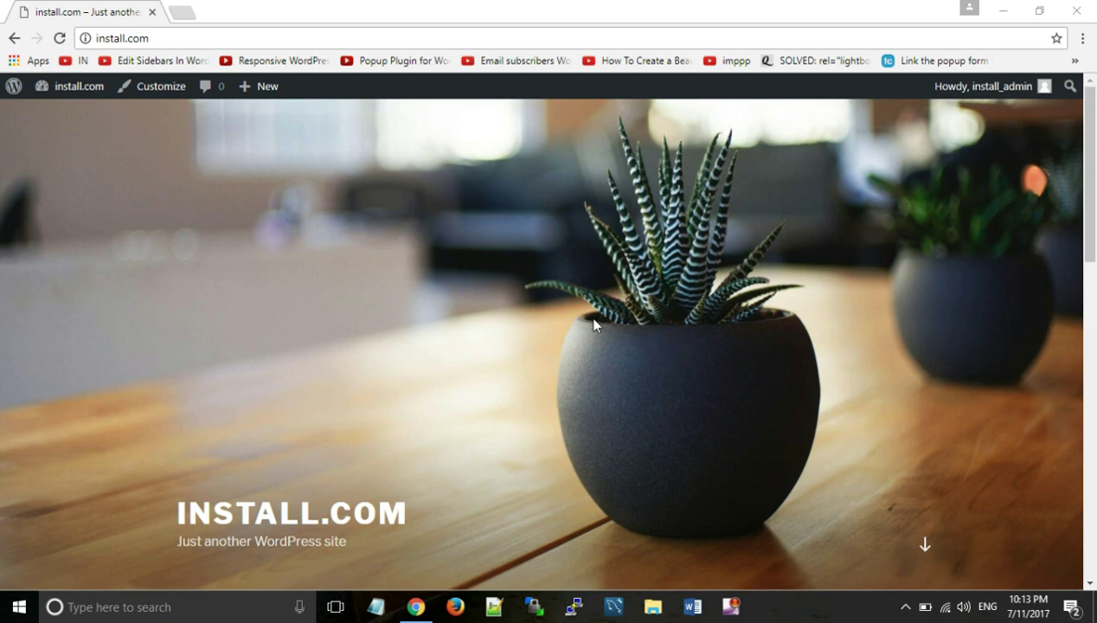
Go to Themes and open Add New to see the 15 featured themes, like FoodHunt and Zeus.
click(303, 294)
click(363, 361)
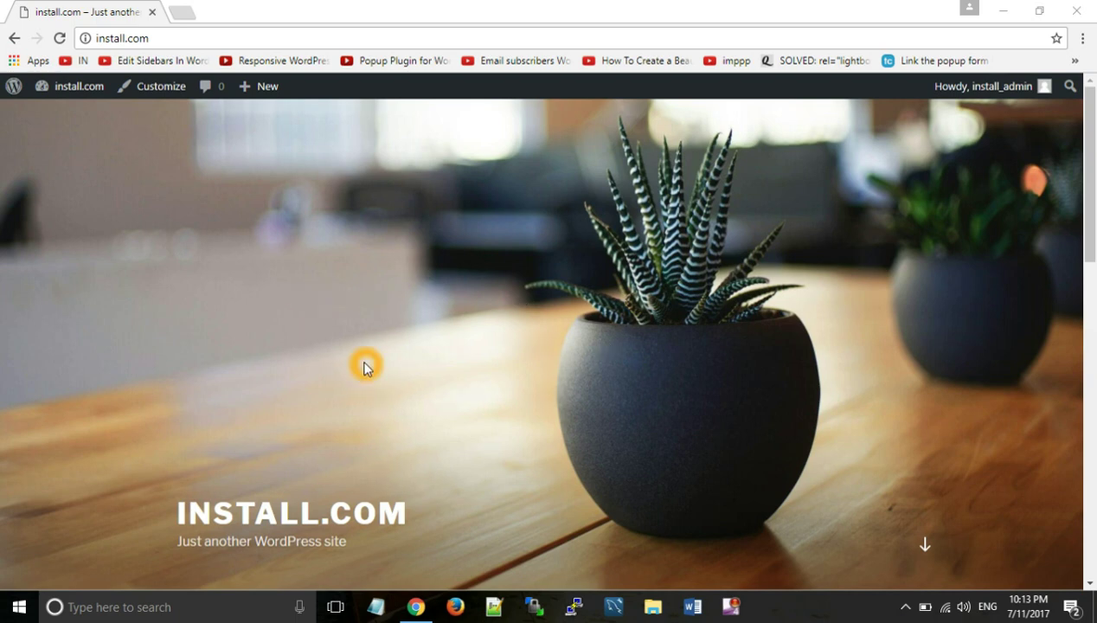
click(299, 300)
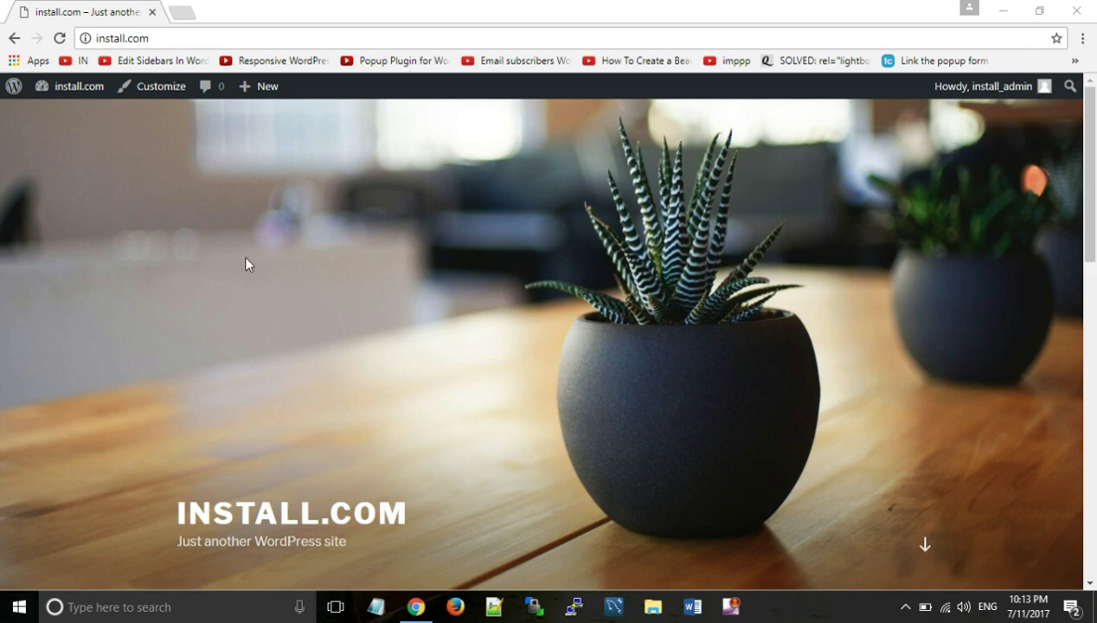
mouse_move(93, 89)
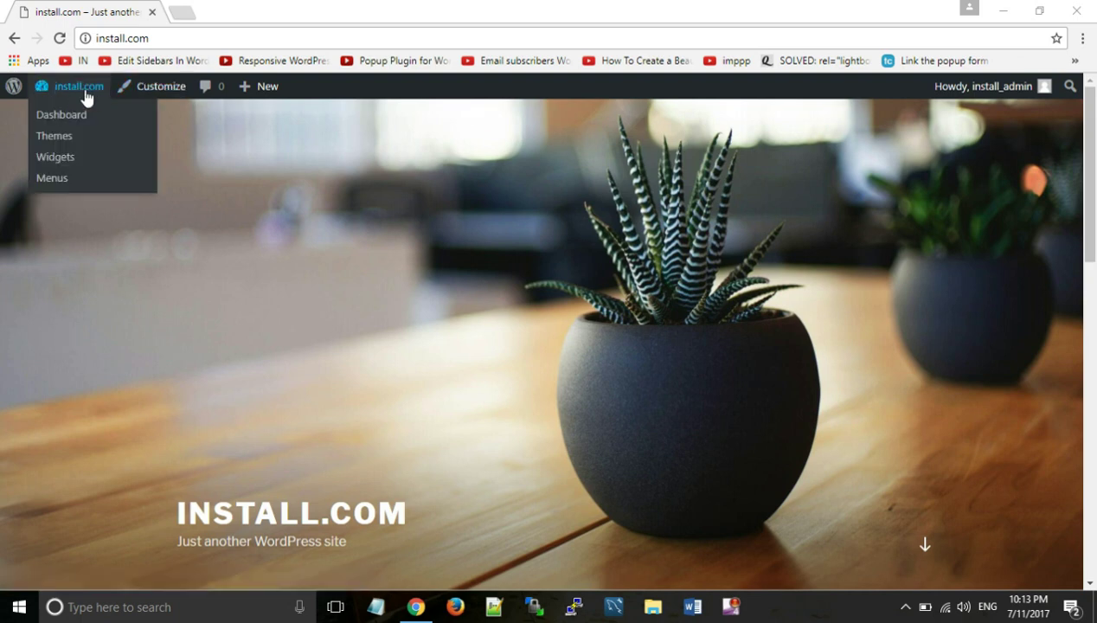
click(49, 140)
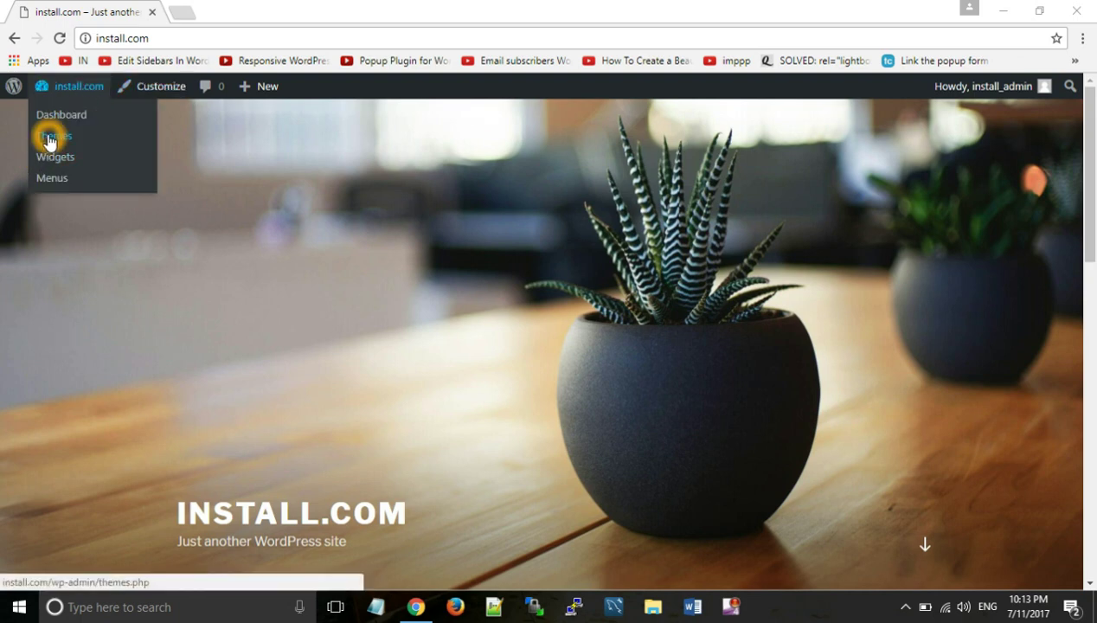
click(49, 140)
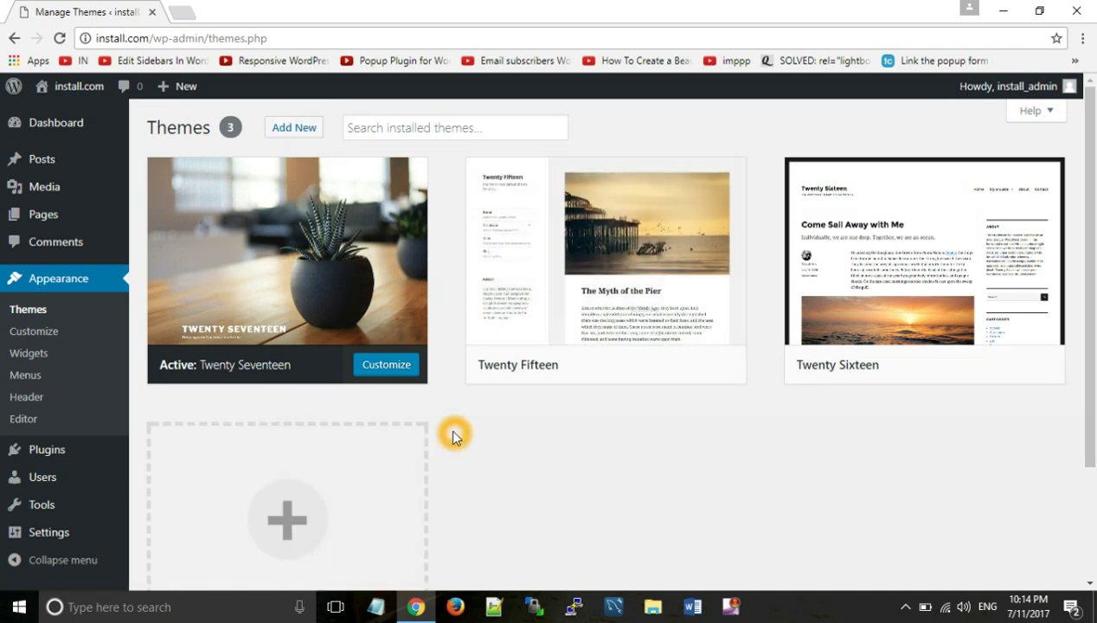
click(297, 508)
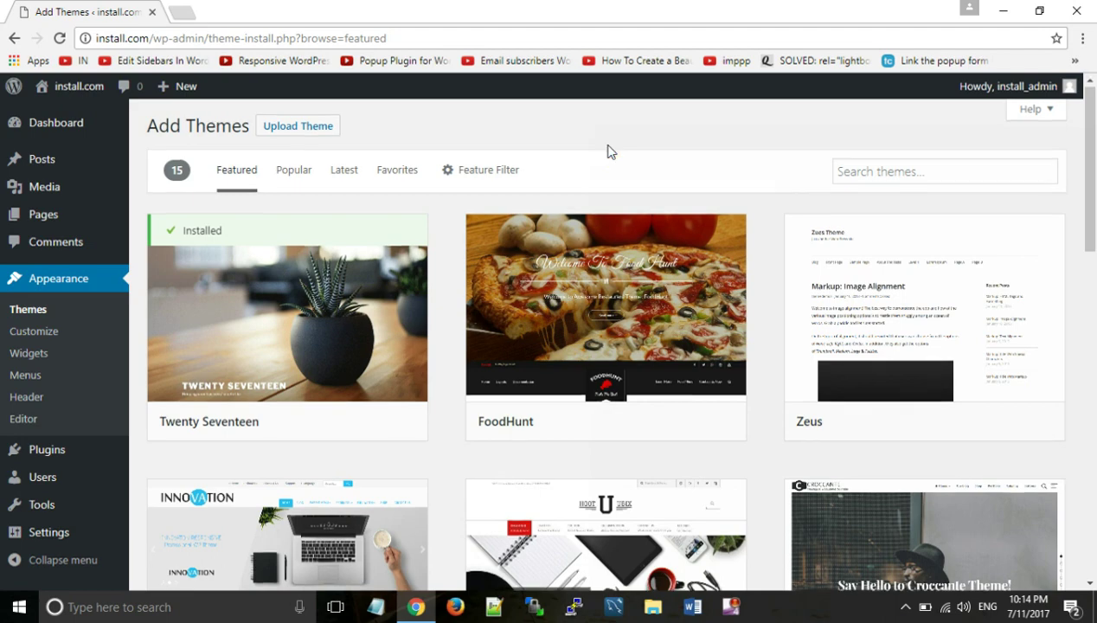
Browse the featured themes, then switch to the Popular list of 2547 themes.
scroll(608, 150, down, 10)
scroll(608, 150, down, 2)
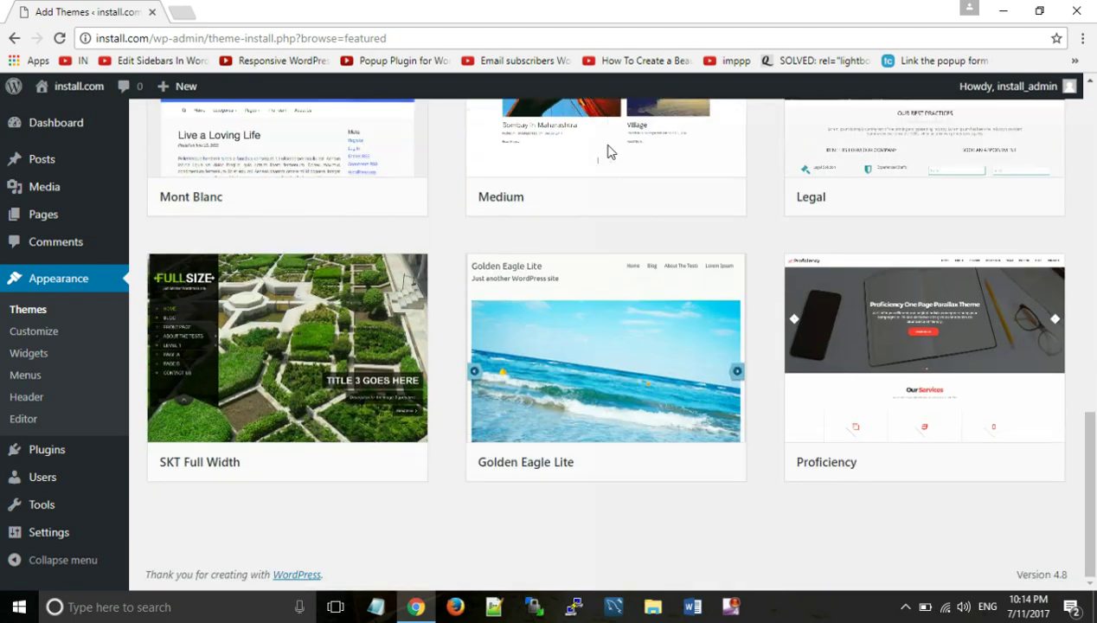
scroll(608, 149, up, 10)
scroll(609, 153, up, 1)
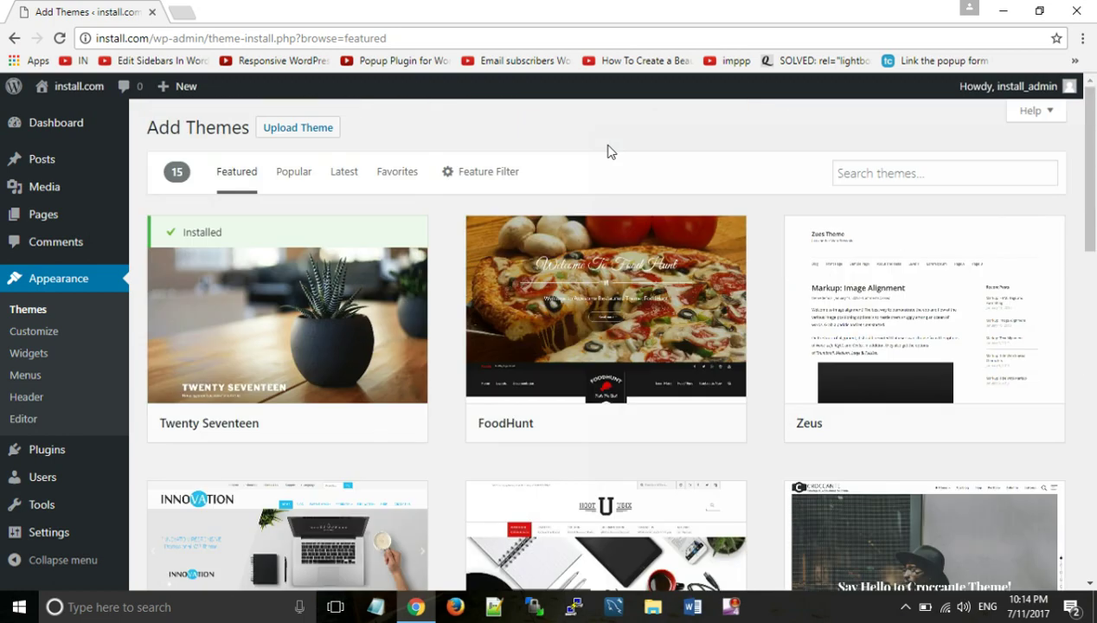
click(609, 150)
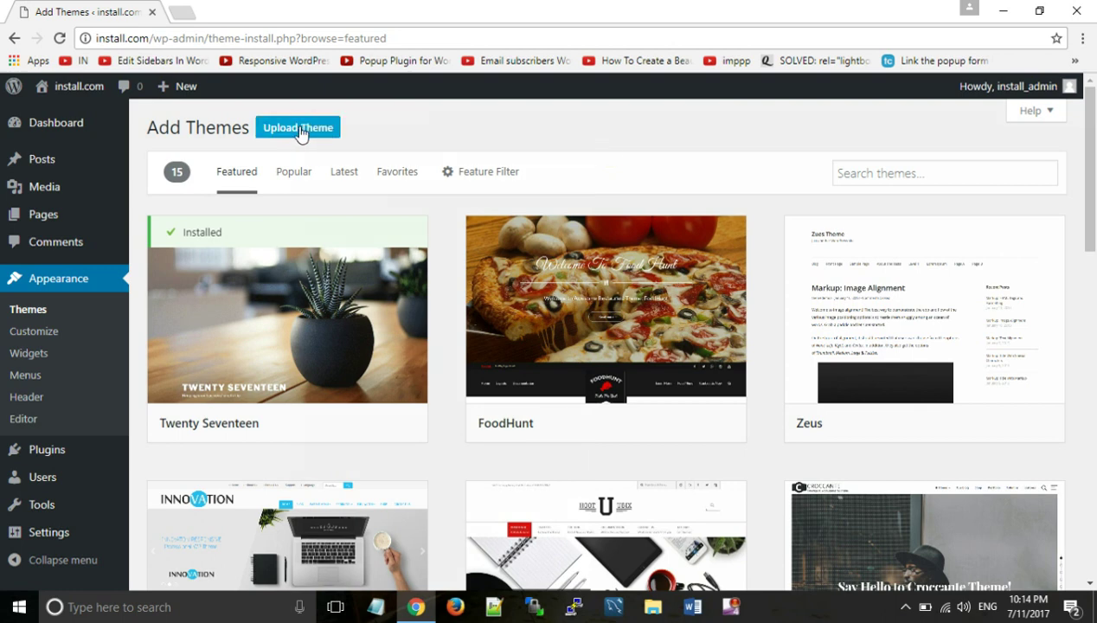
click(514, 153)
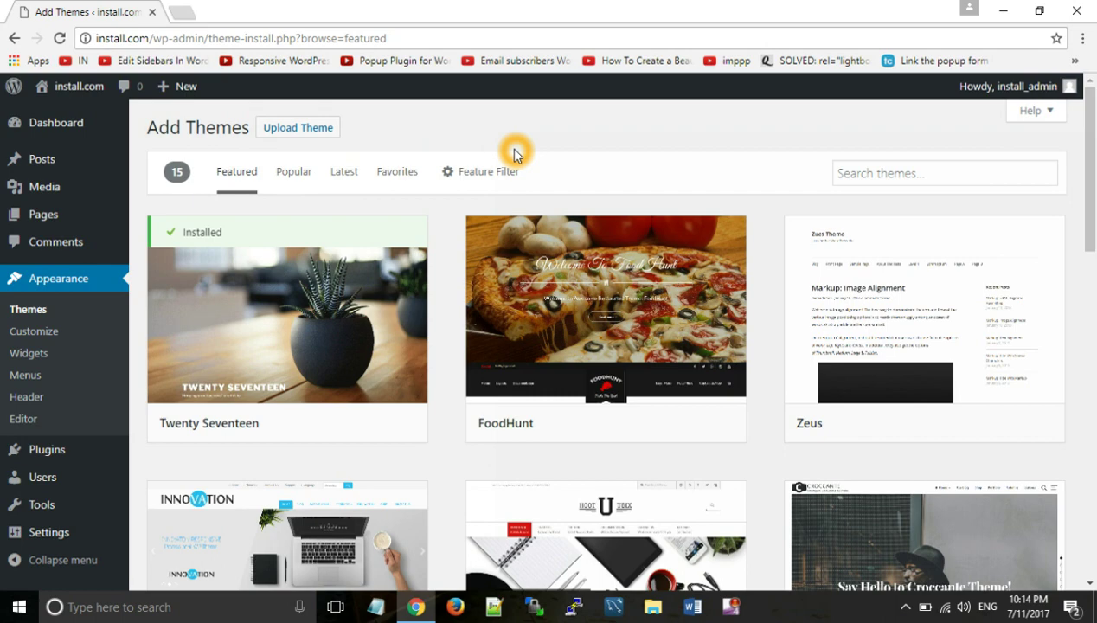
scroll(573, 358, down, 6)
scroll(572, 358, up, 3)
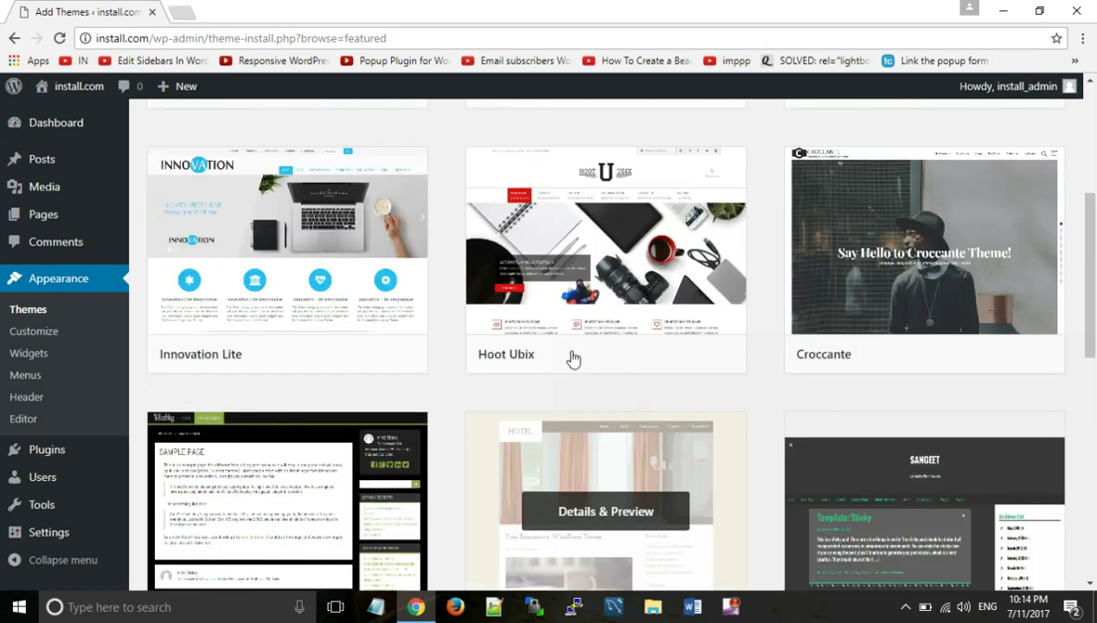
scroll(572, 358, up, 4)
click(294, 173)
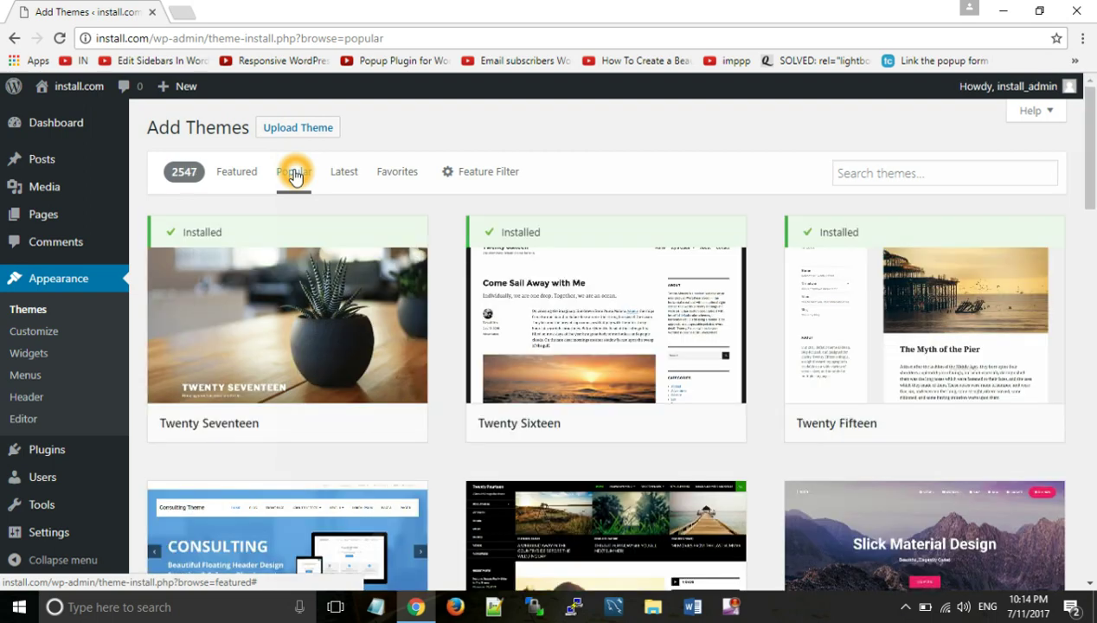
Install the Sydney theme from the Popular themes list.
scroll(491, 279, down, 5)
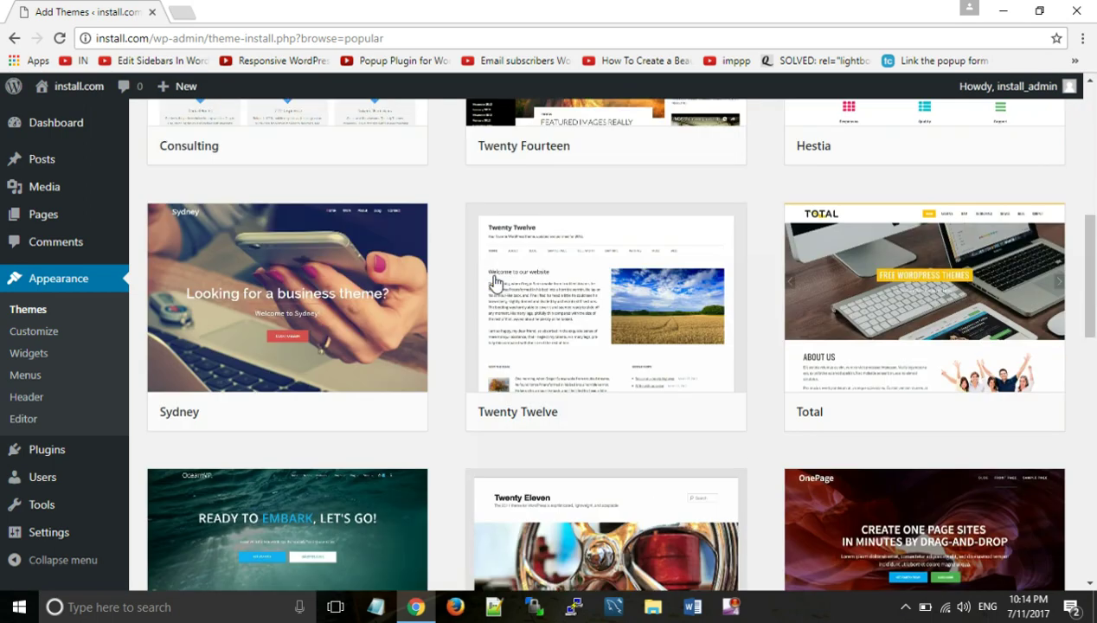
mouse_move(305, 368)
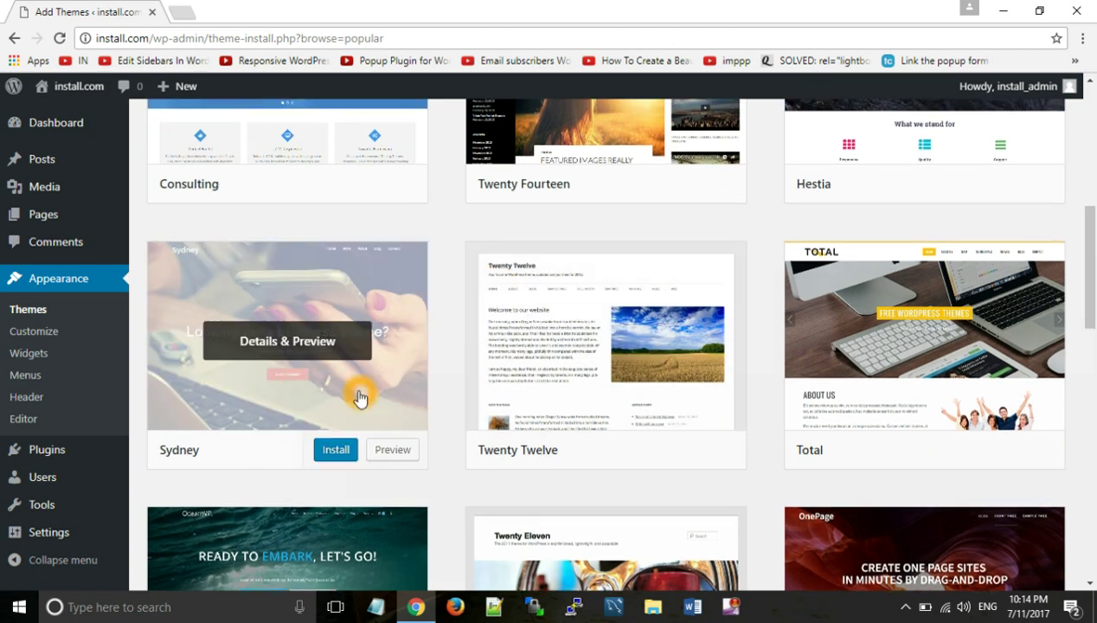
click(336, 450)
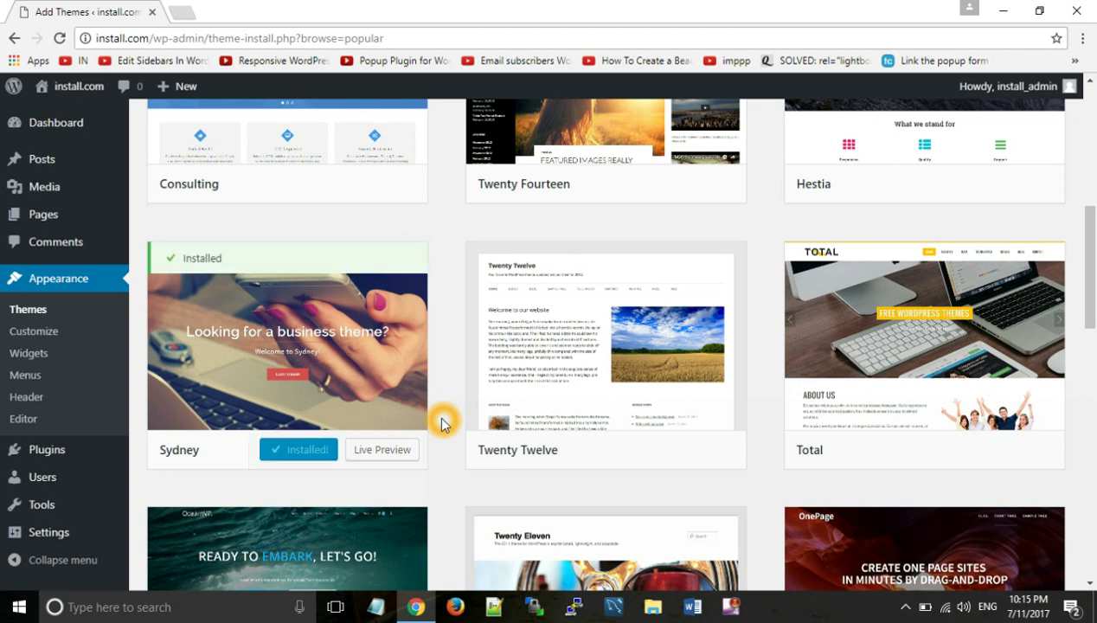
Activate Sydney as the site's active theme.
mouse_move(252, 409)
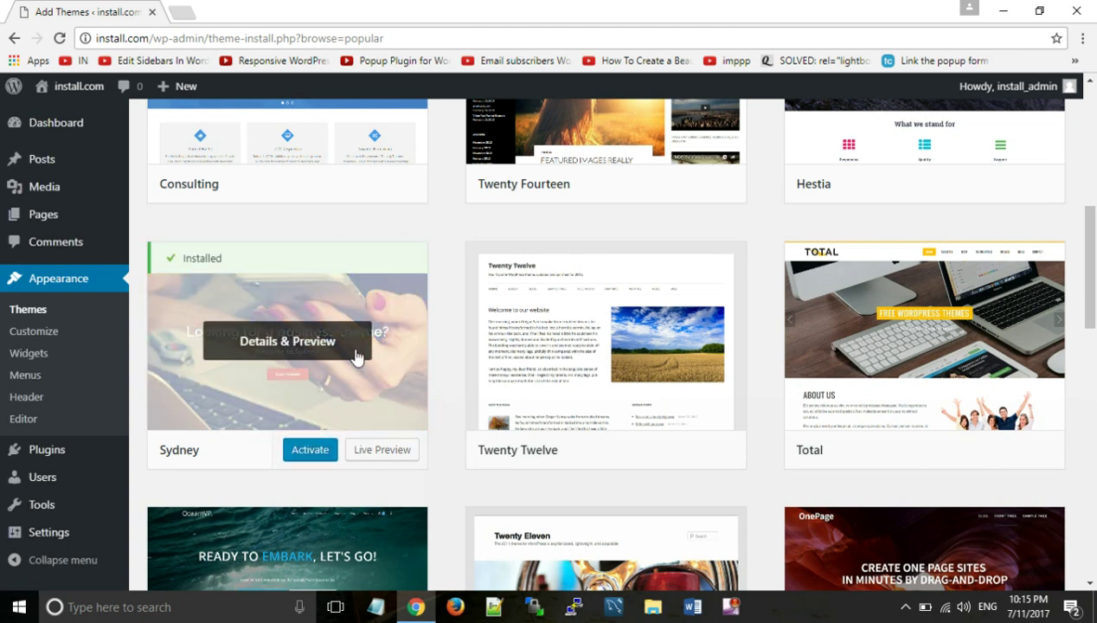
click(305, 456)
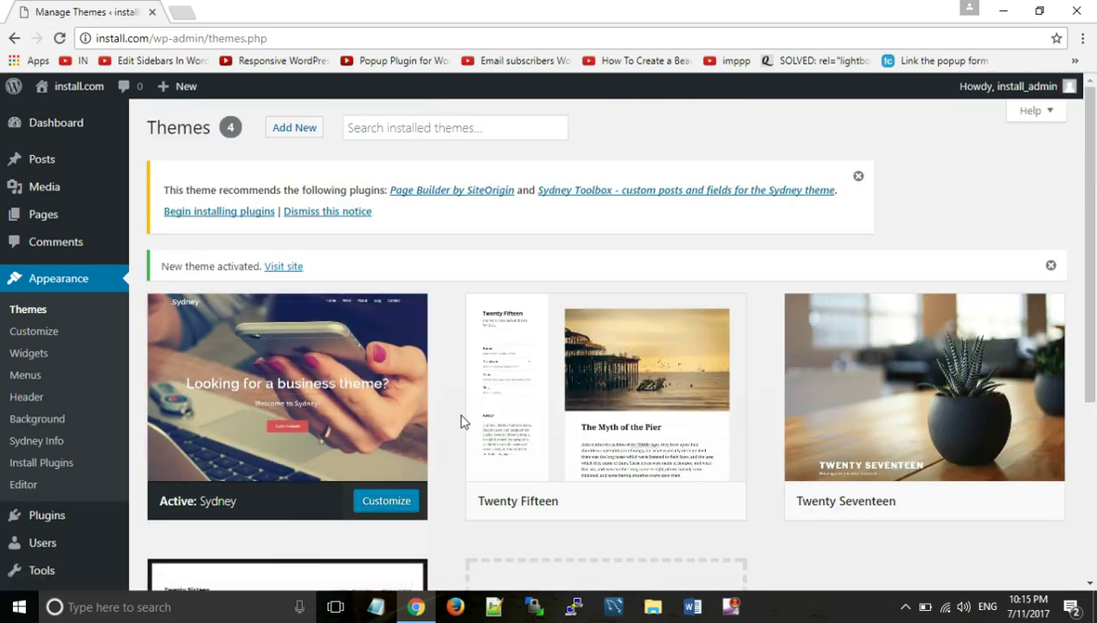
mouse_move(256, 418)
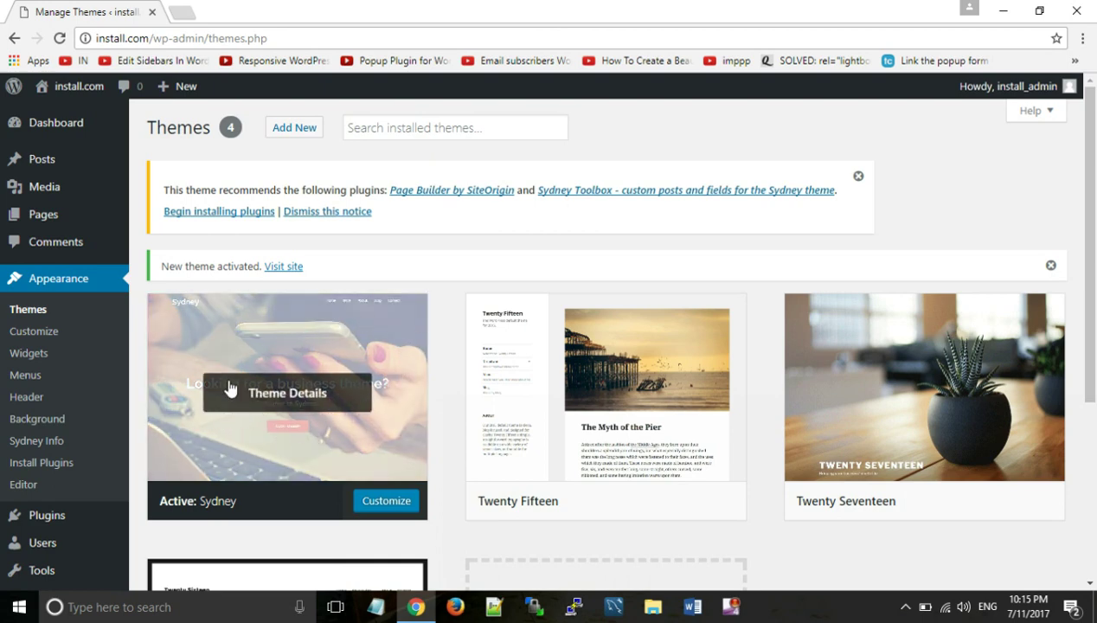
mouse_move(82, 89)
click(80, 87)
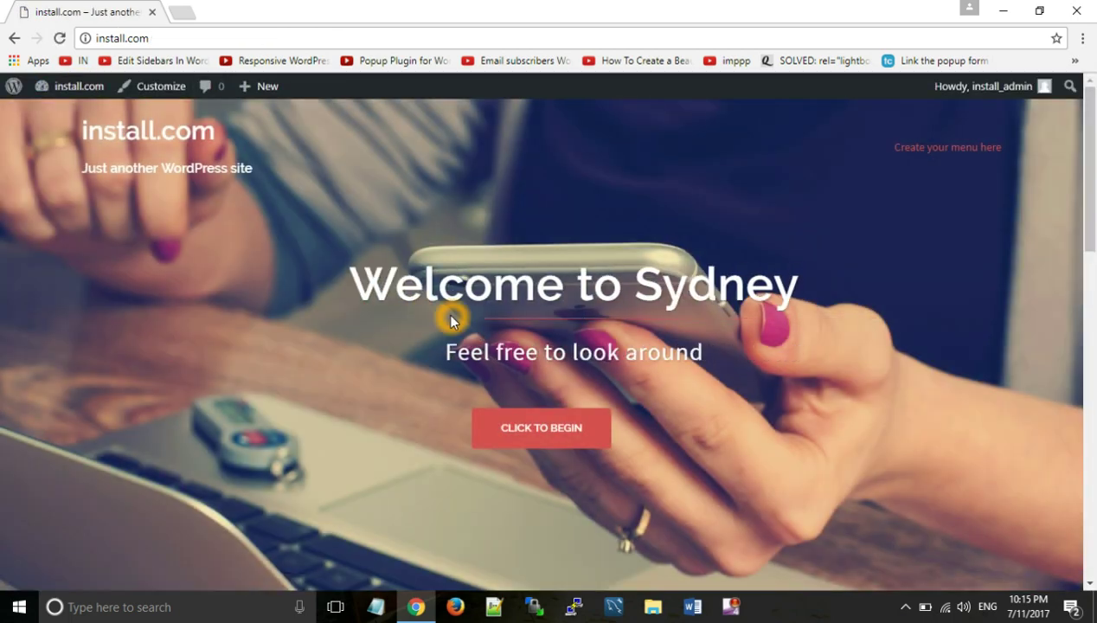
scroll(447, 311, down, 2)
scroll(453, 315, up, 2)
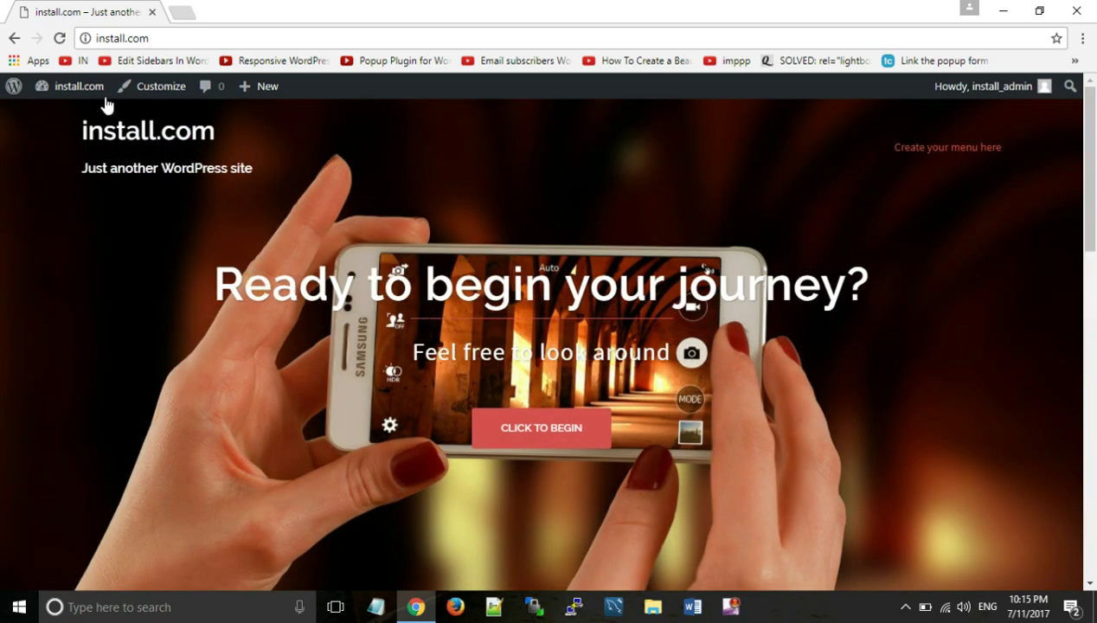
mouse_move(79, 92)
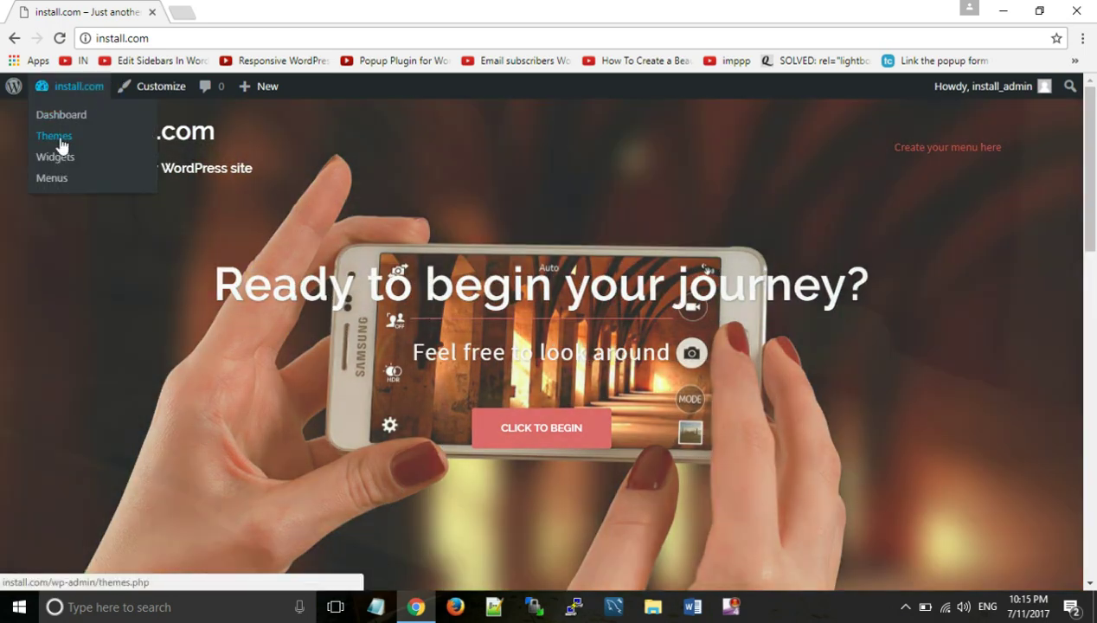
click(57, 137)
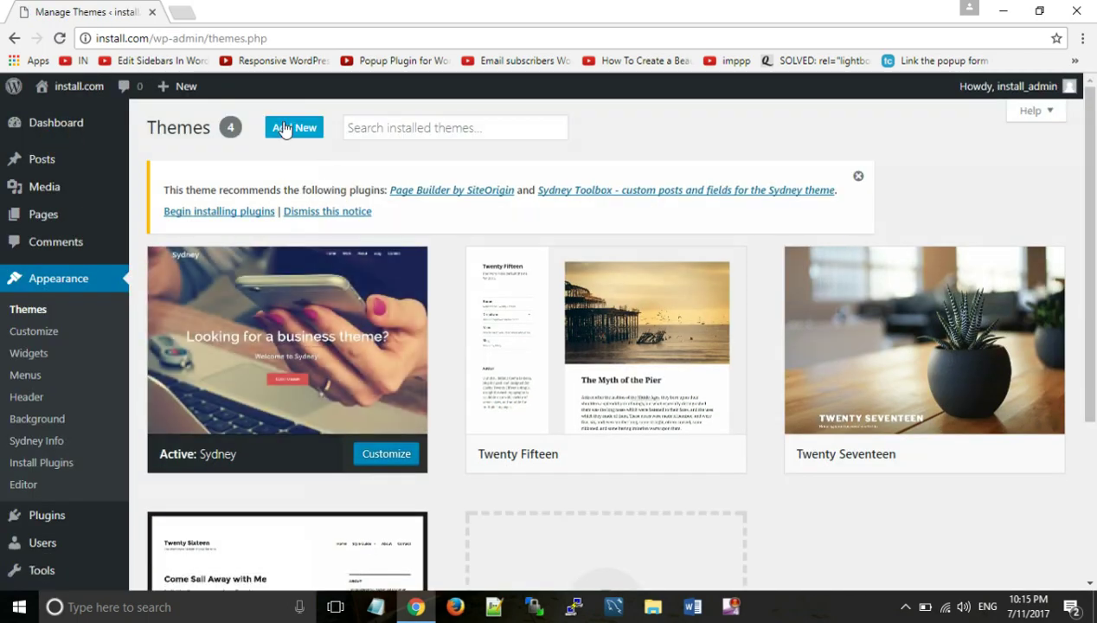
Open the Upload Theme form and browse the computer for a theme .zip file.
click(290, 130)
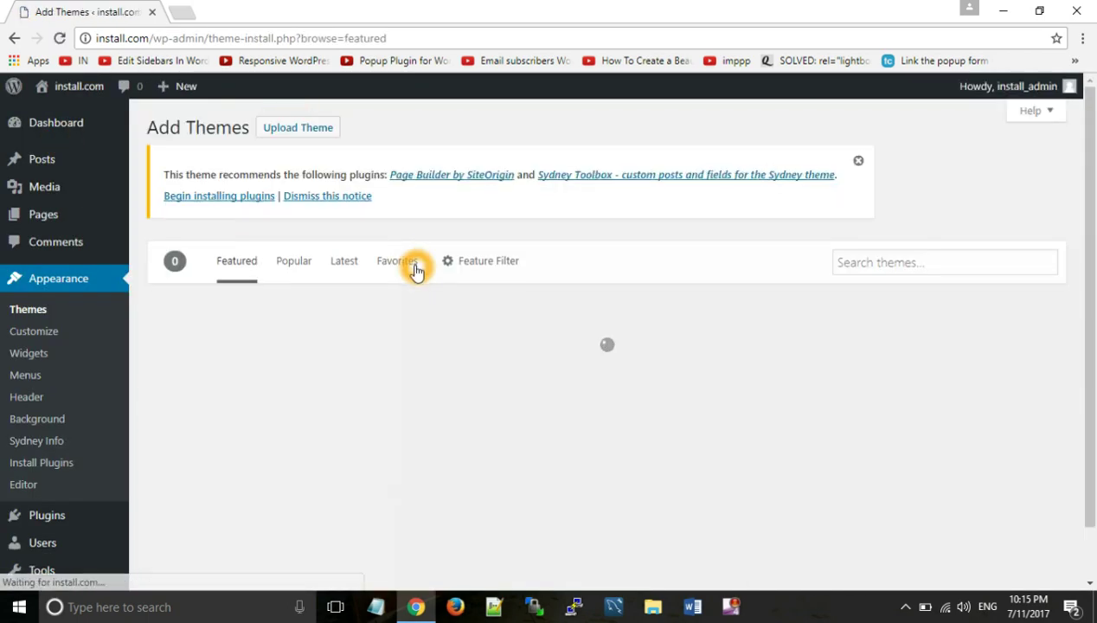
click(302, 136)
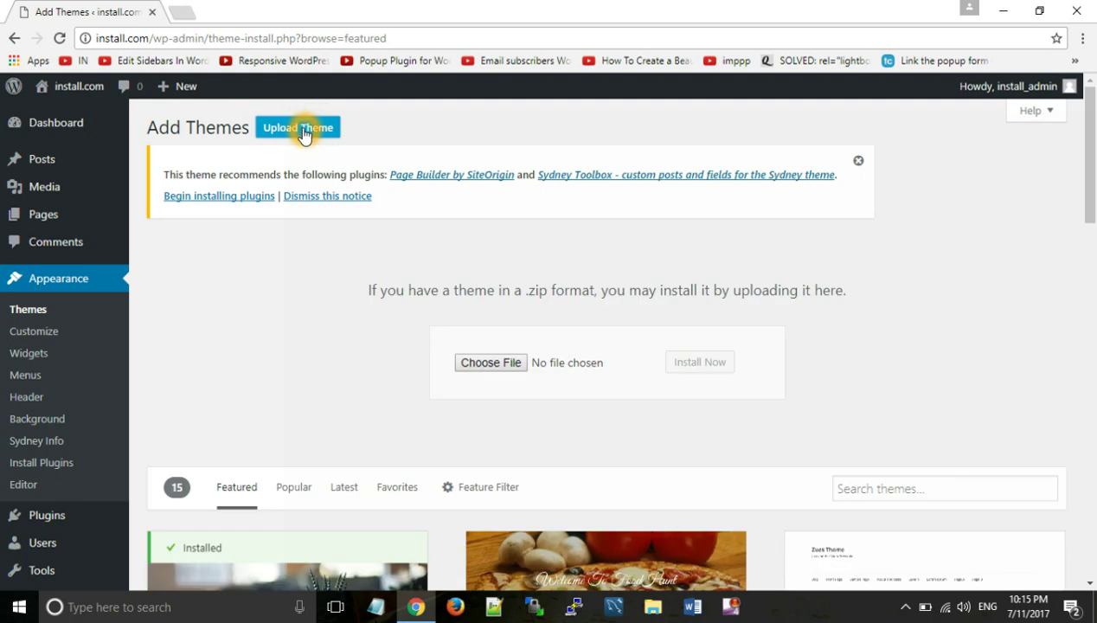
click(532, 365)
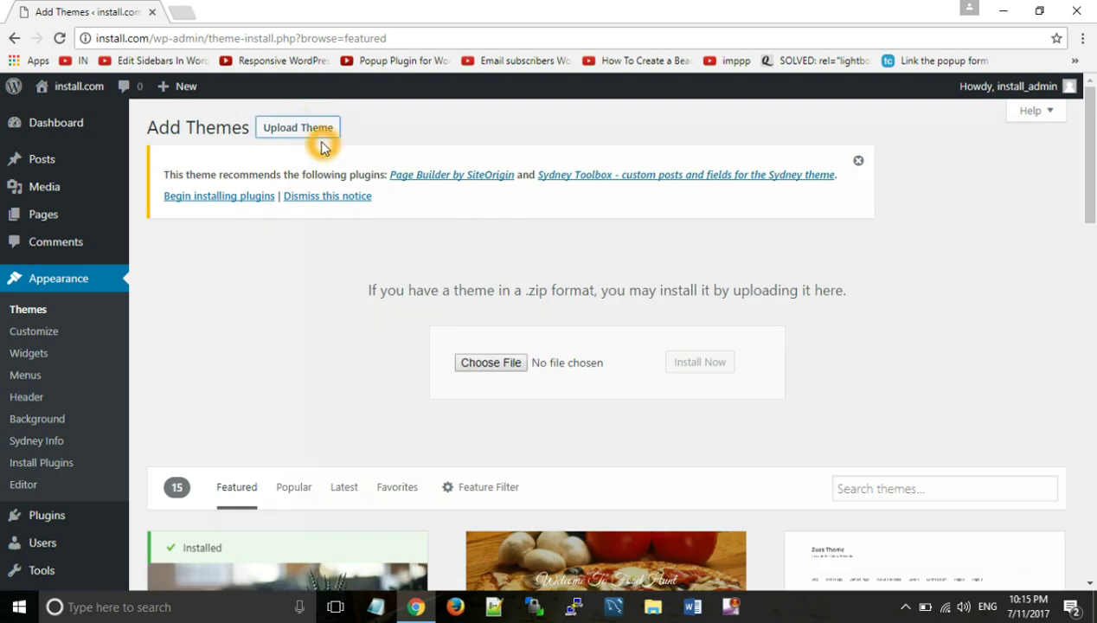
click(430, 320)
click(478, 362)
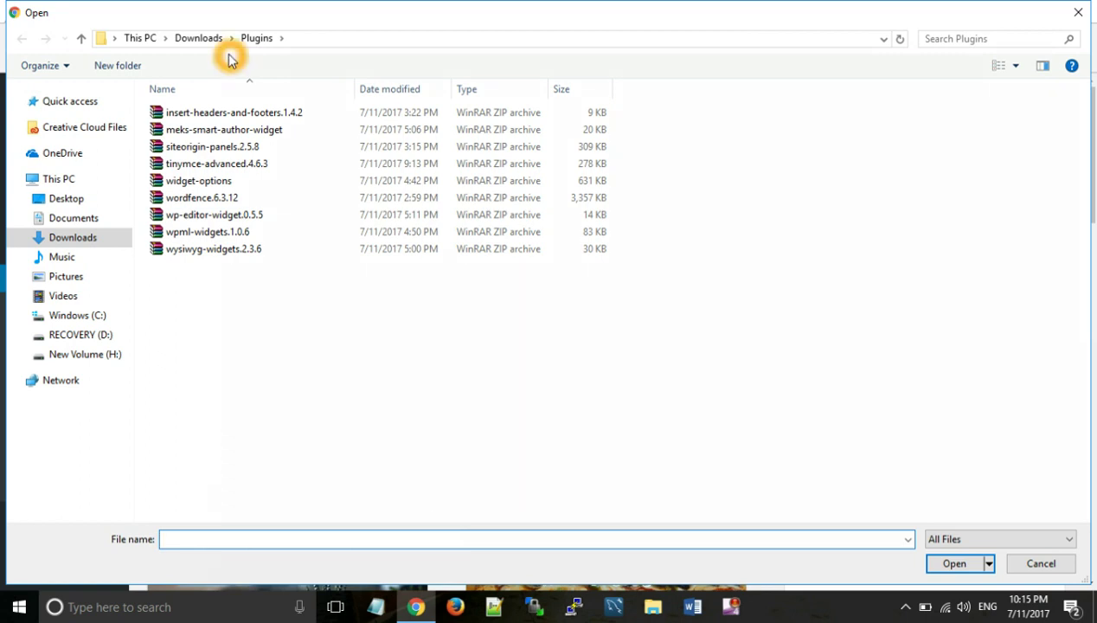
Upload arcade-basic.1.1.0.zip from Downloads > Themes and install it.
click(199, 38)
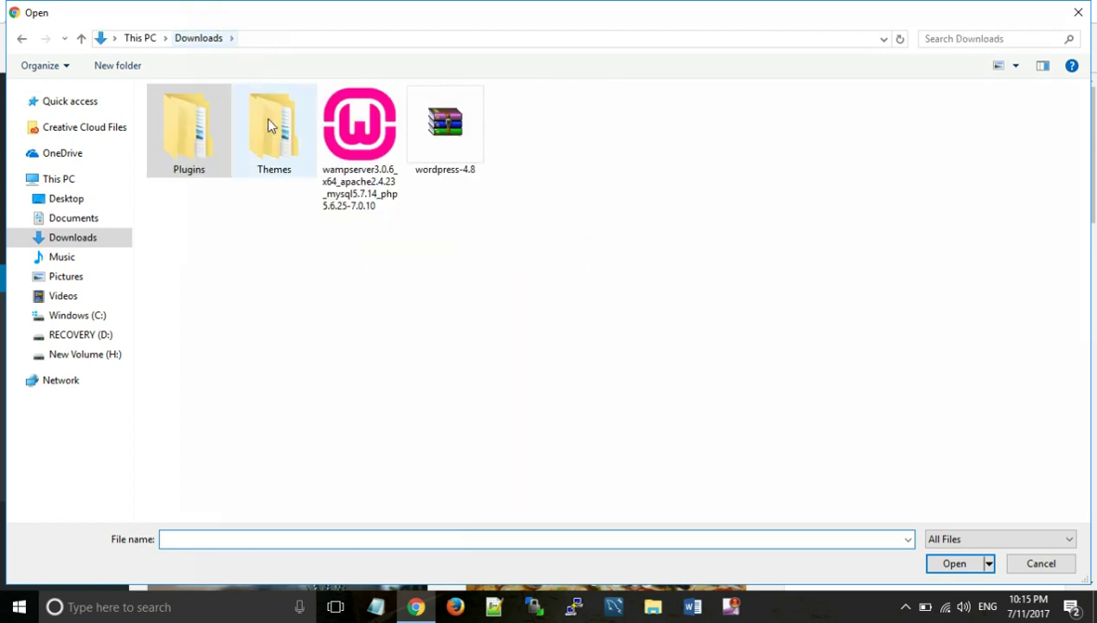
click(299, 156)
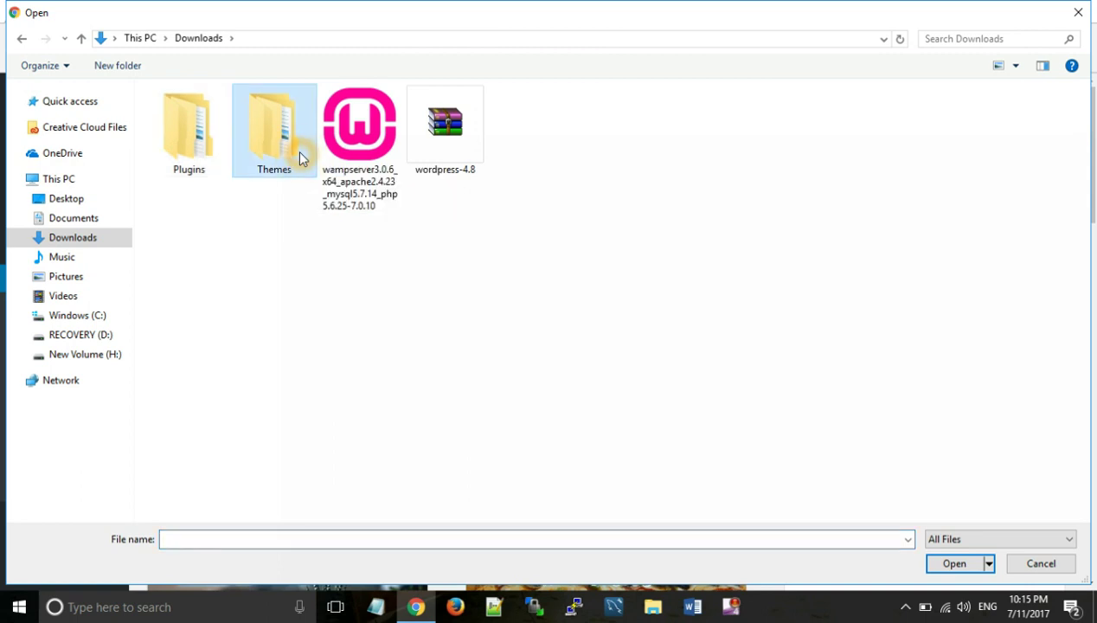
double_click(298, 154)
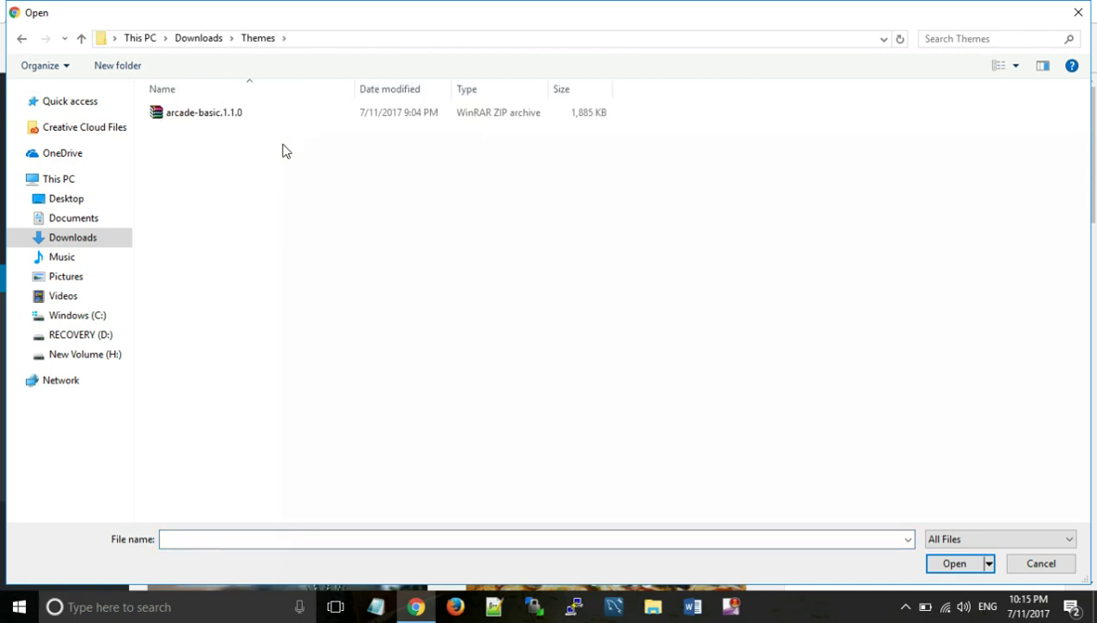
click(216, 115)
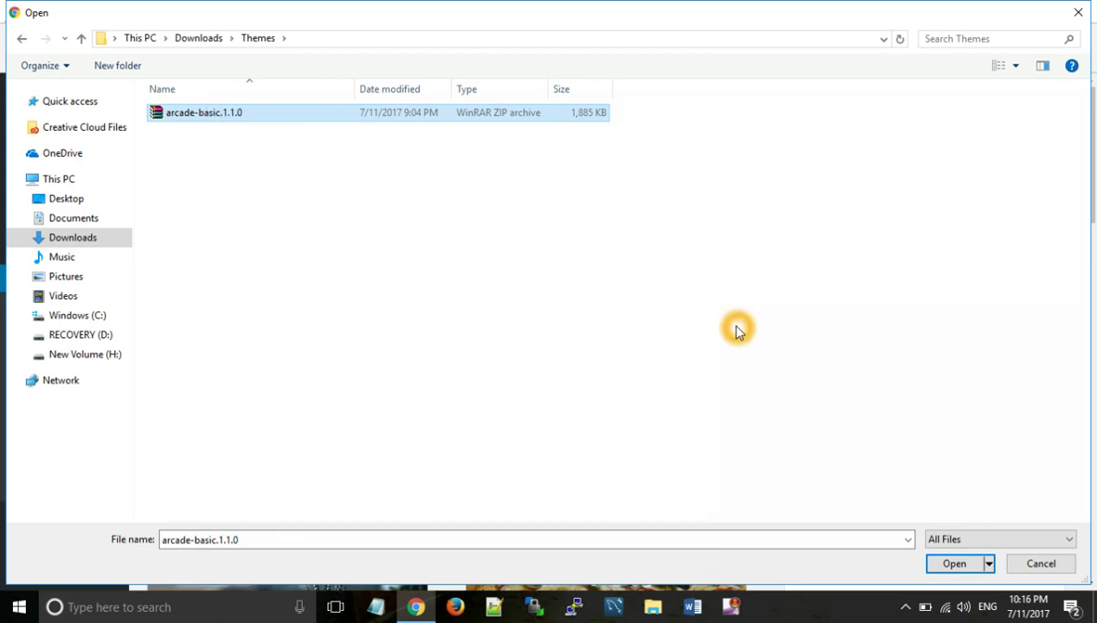
click(949, 566)
click(703, 367)
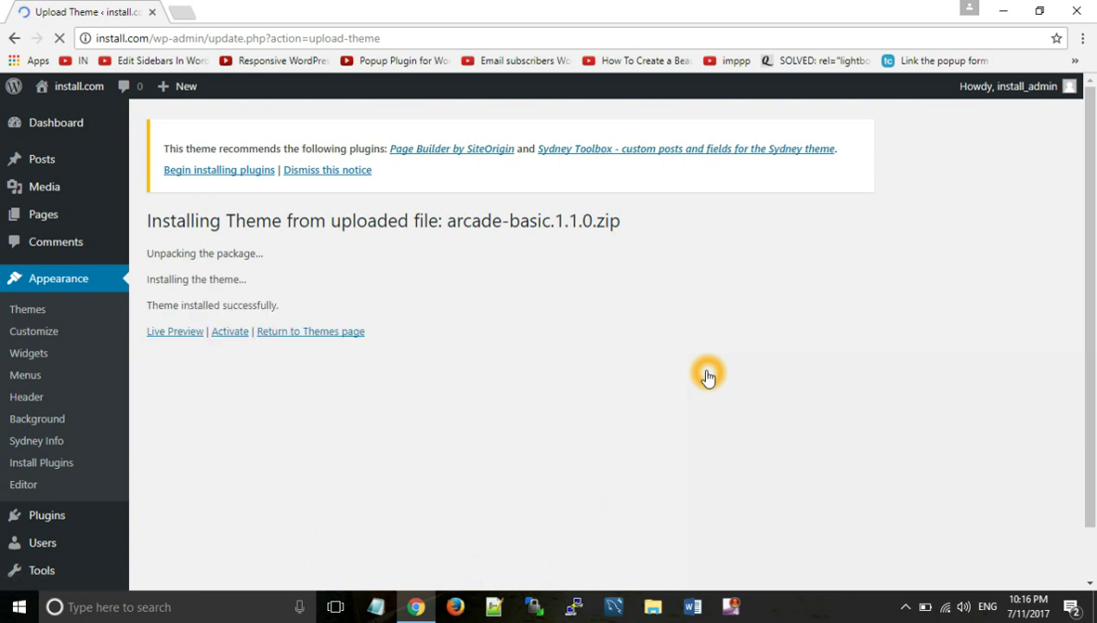
Activate the newly installed Arcade Basic theme from the install results page.
click(191, 289)
click(228, 339)
click(229, 338)
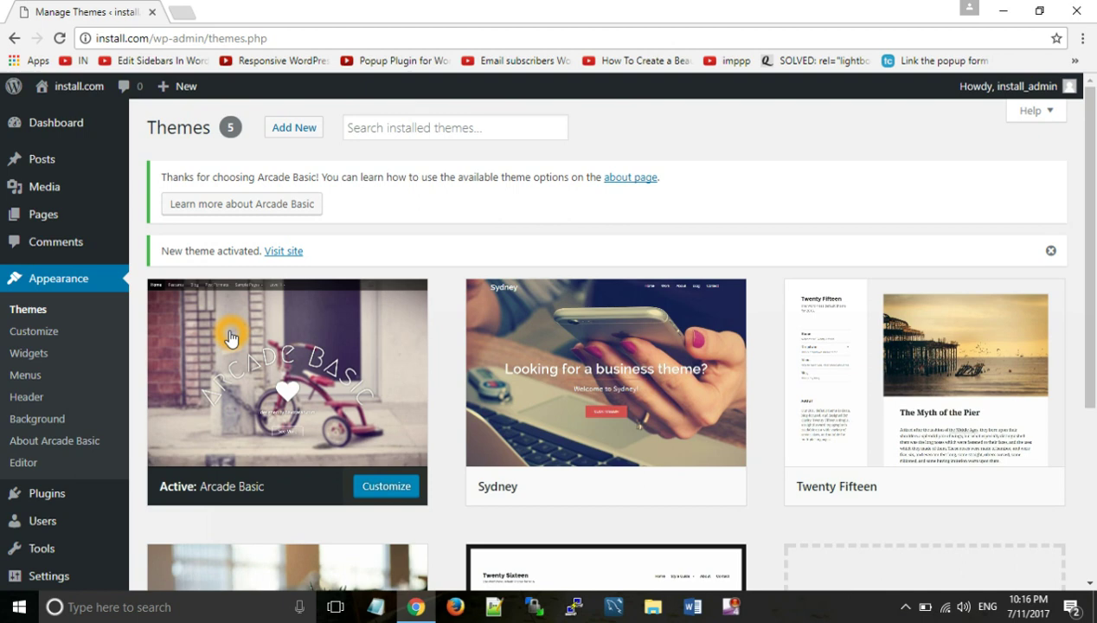
mouse_move(76, 85)
Visit the live site and scroll through its new Arcade Basic layout.
click(76, 87)
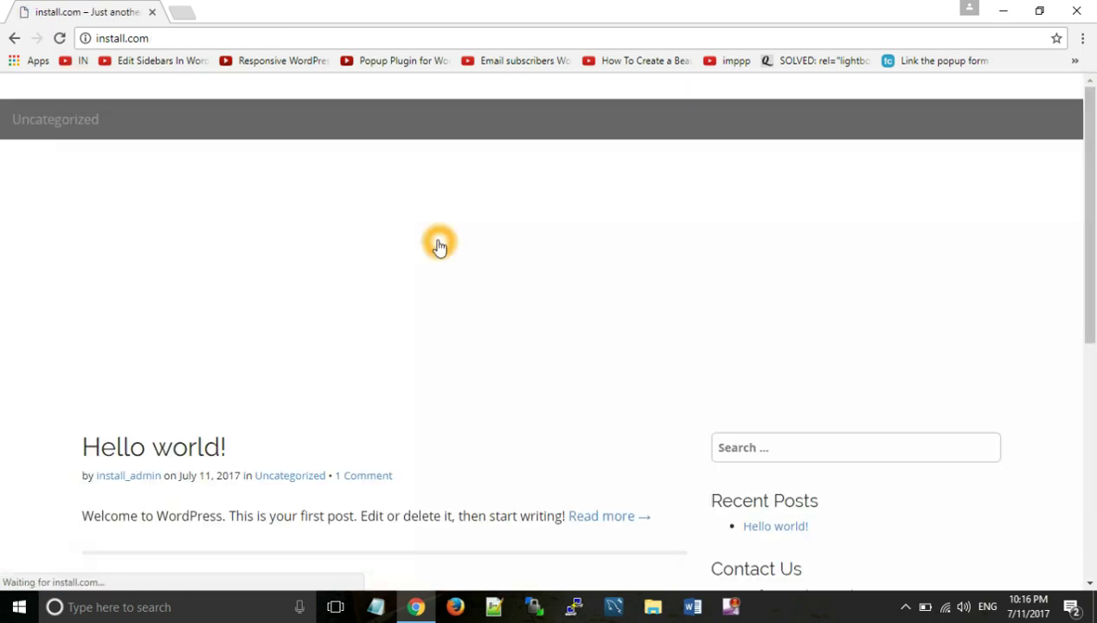
scroll(437, 246, down, 10)
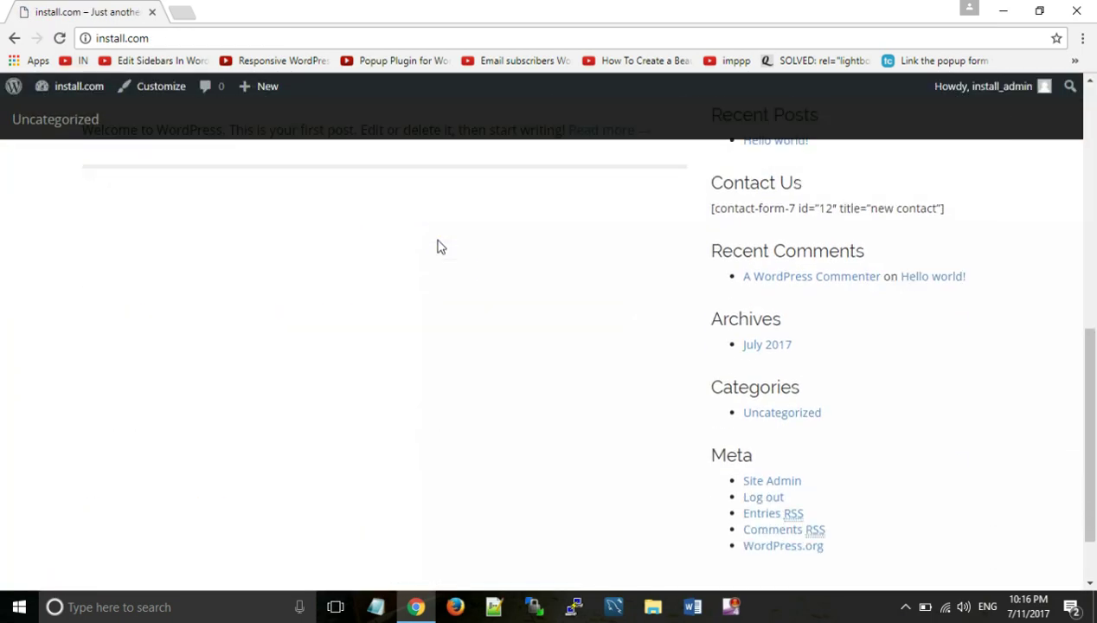
scroll(438, 246, up, 10)
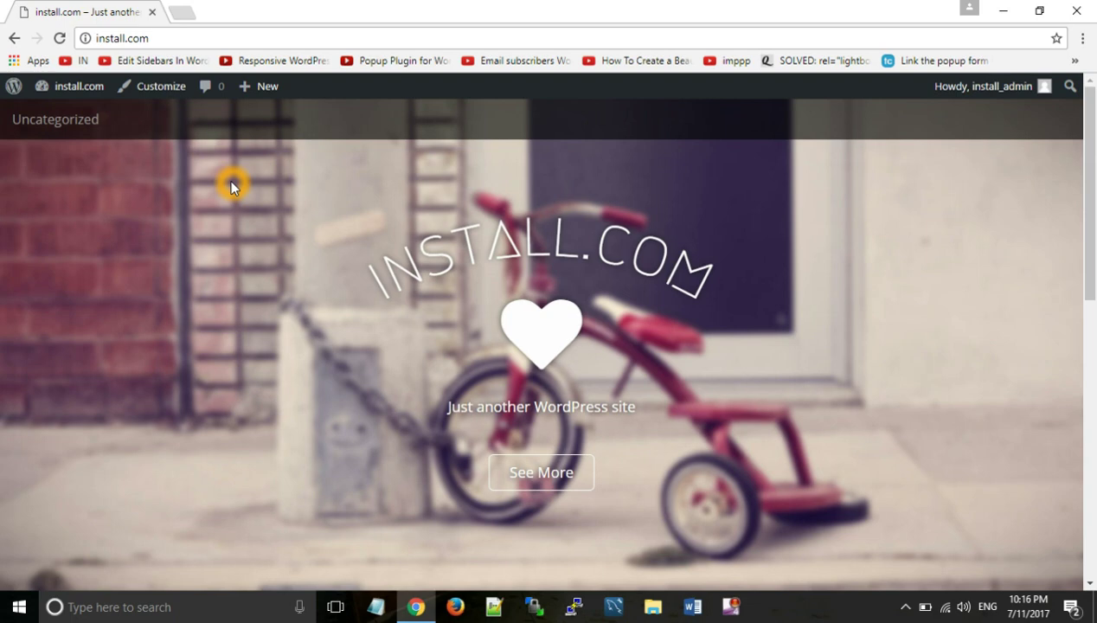
Go back to the admin Dashboard from the site-name menu.
mouse_move(69, 86)
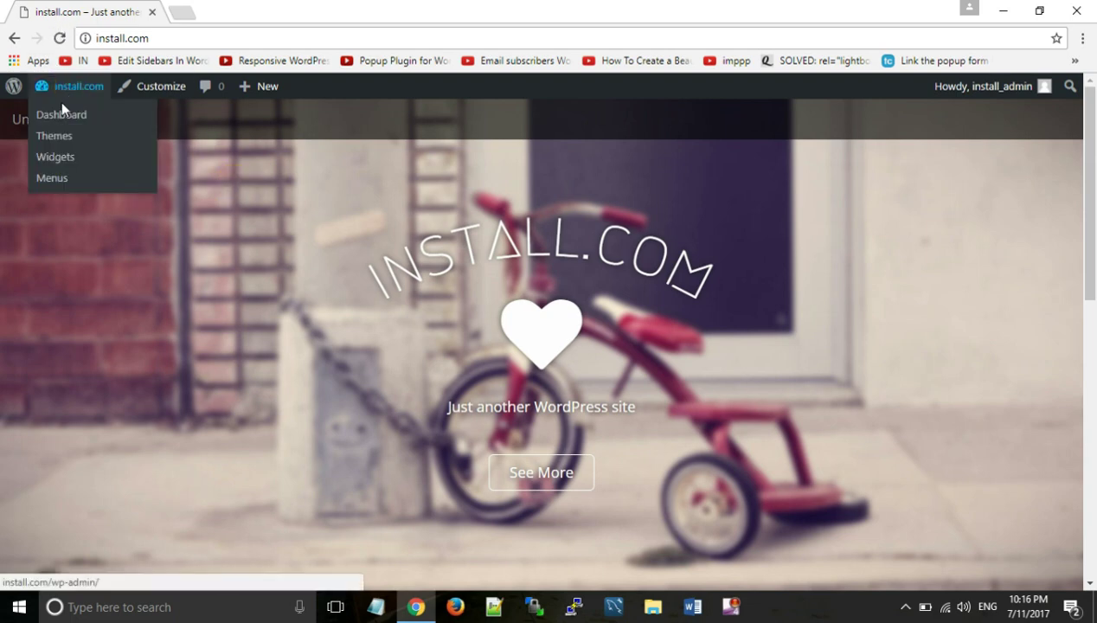
click(61, 117)
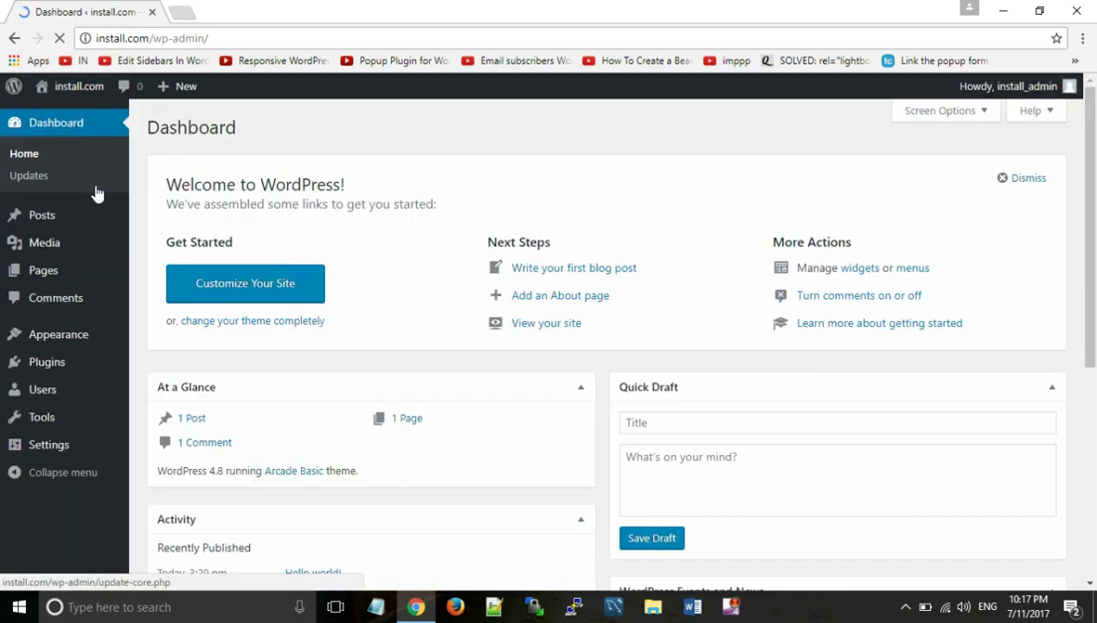
mouse_move(19, 370)
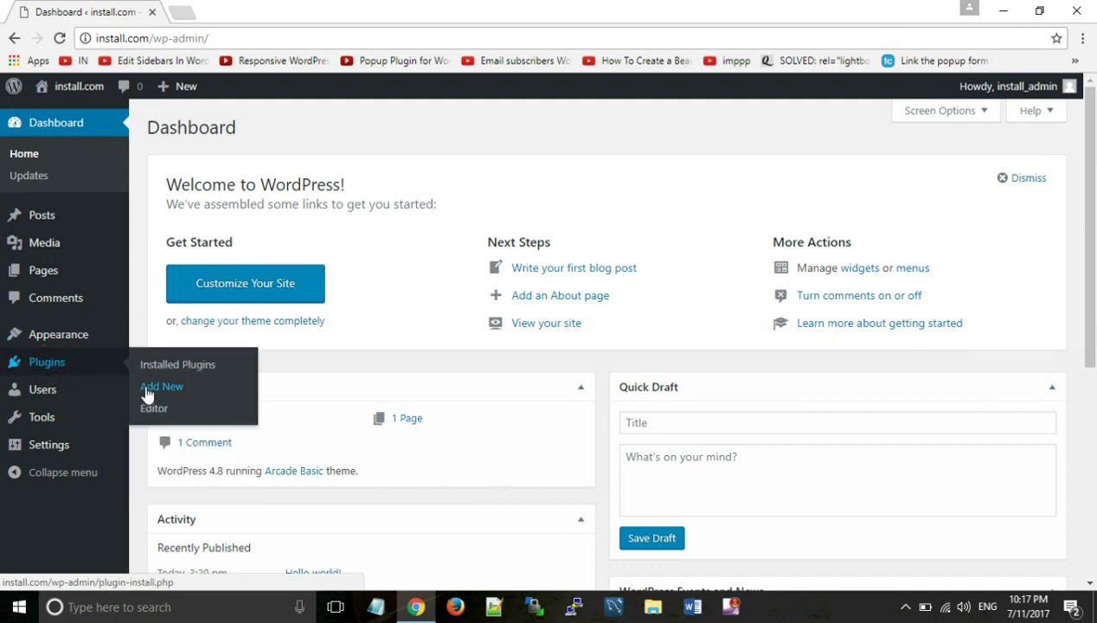
Install Contact Form 7 from the Popular plugins list and activate it.
click(154, 393)
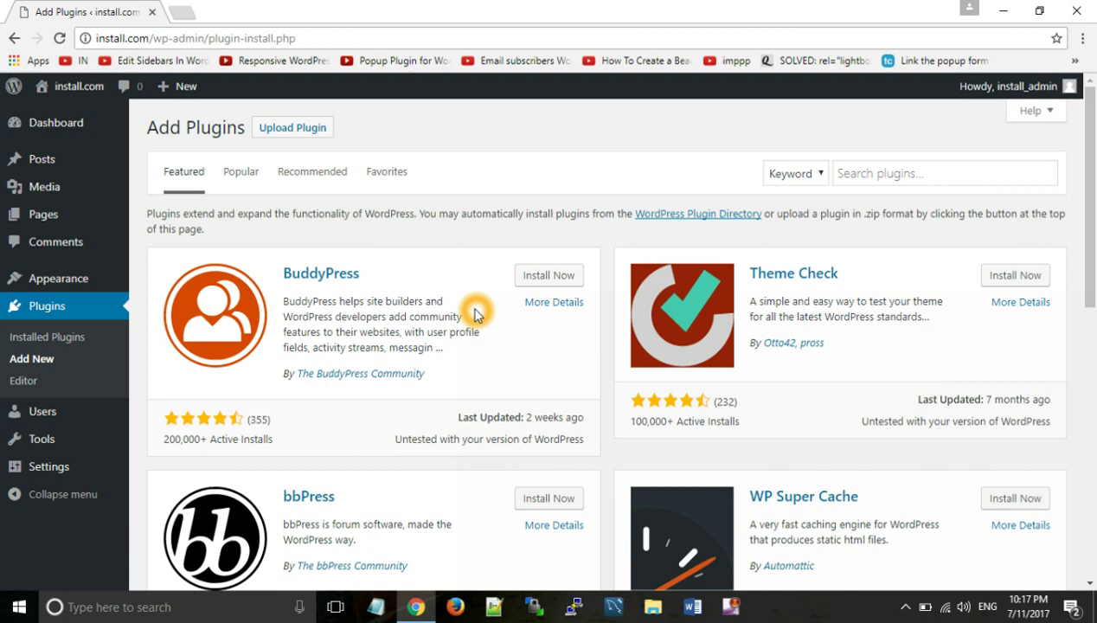
click(233, 172)
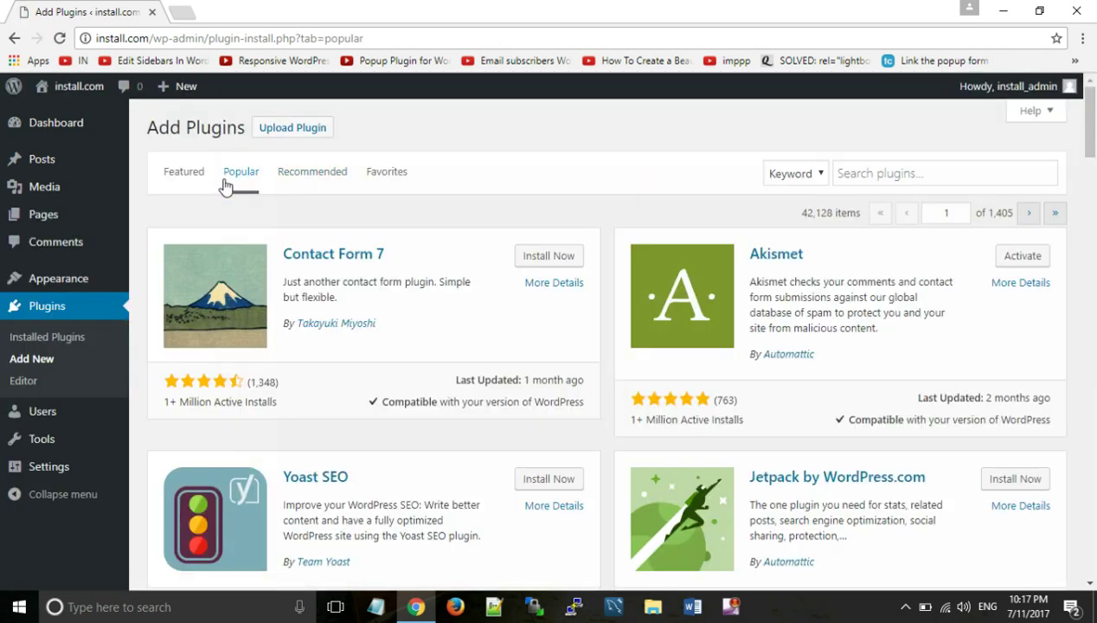
click(400, 230)
click(389, 254)
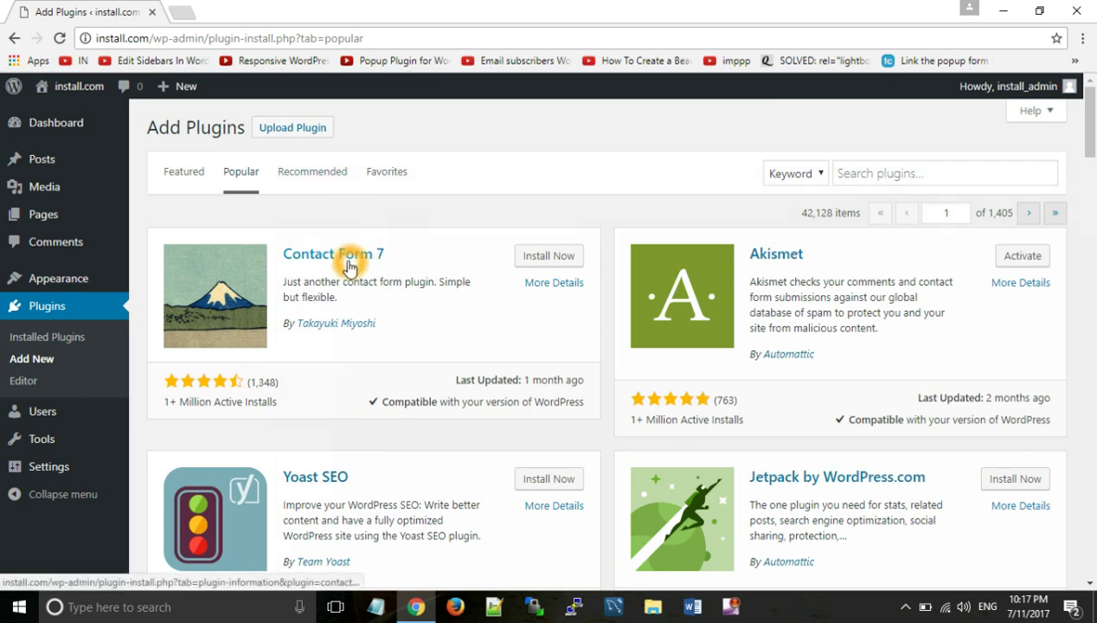
click(367, 258)
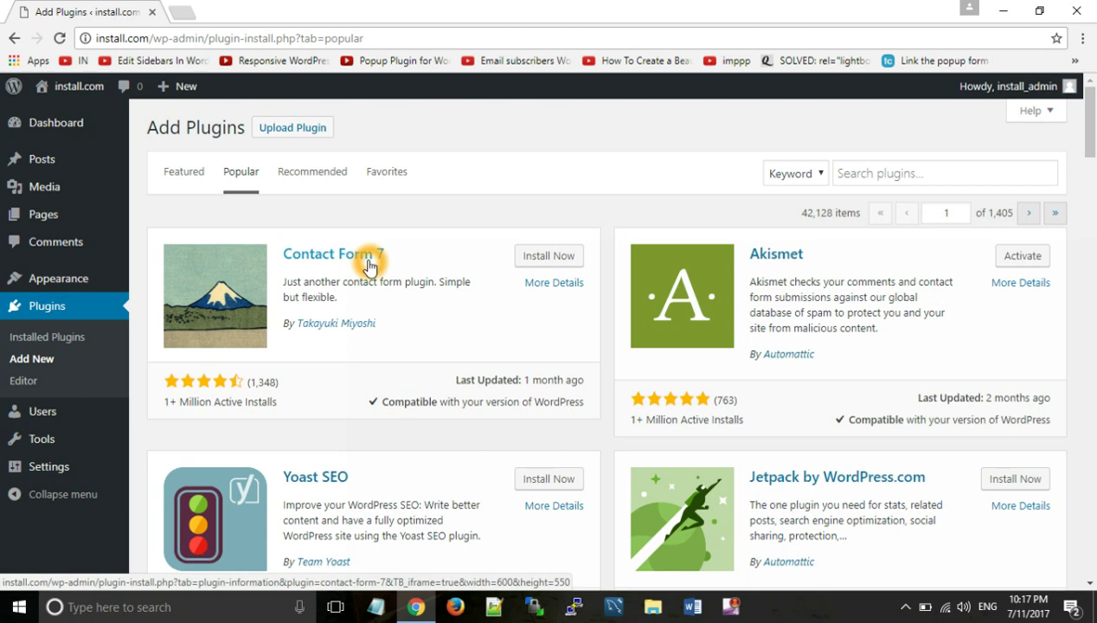
click(374, 258)
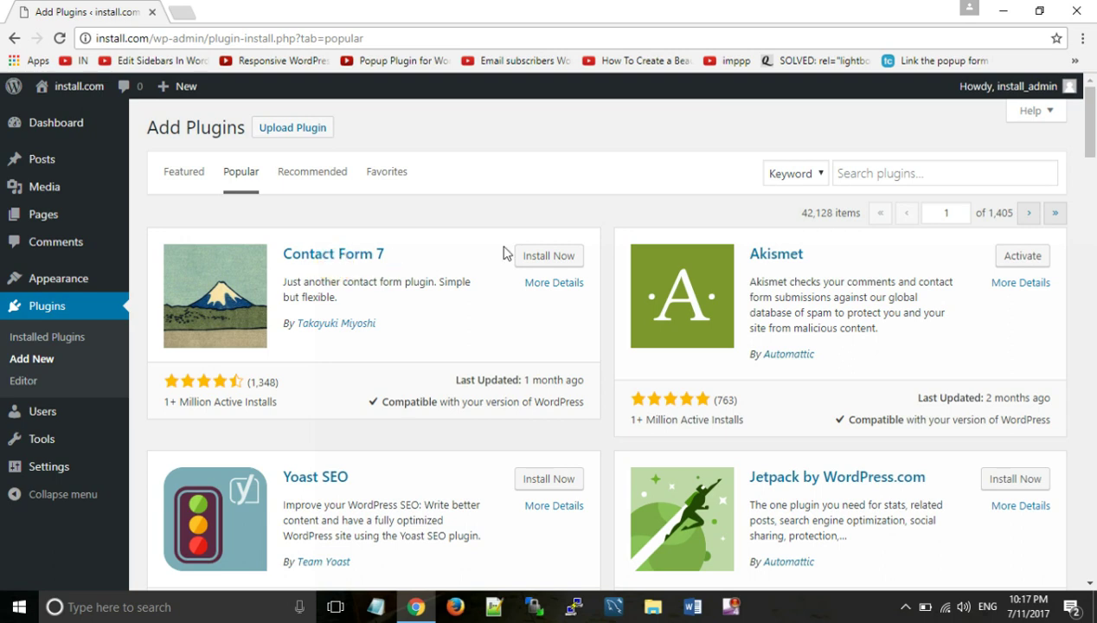
click(545, 256)
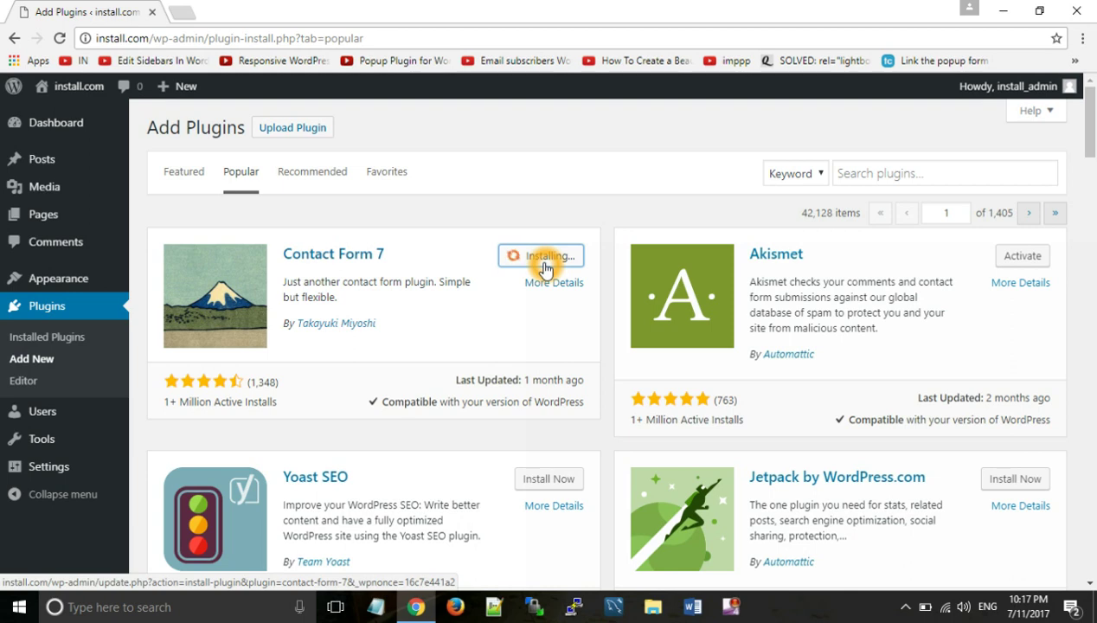
click(546, 254)
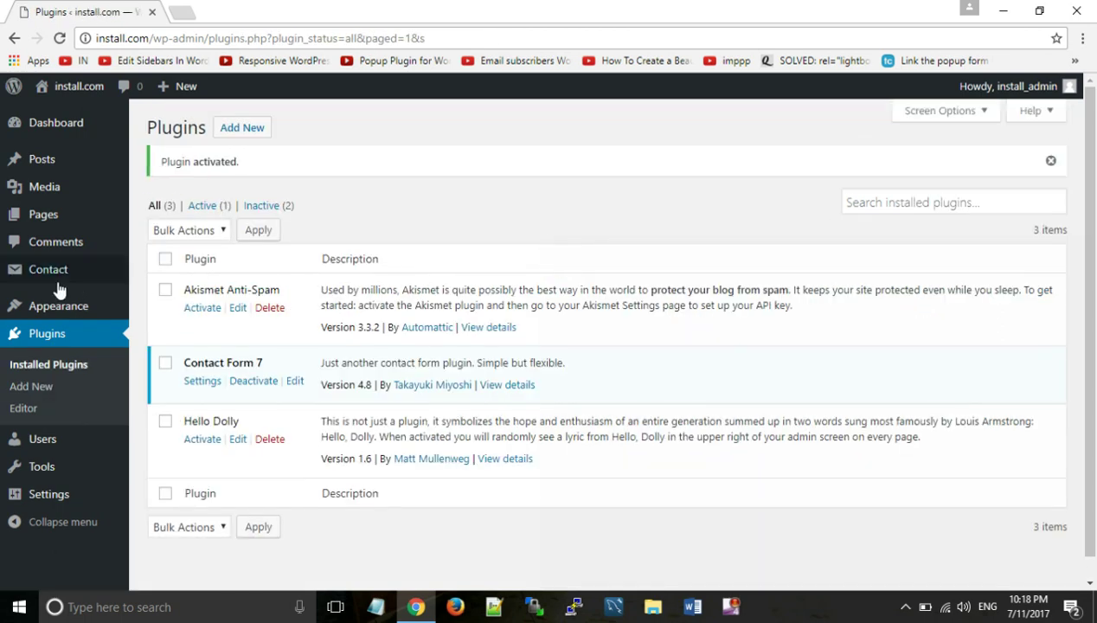
Start a new contact form titled 'New Contact'.
mouse_move(19, 284)
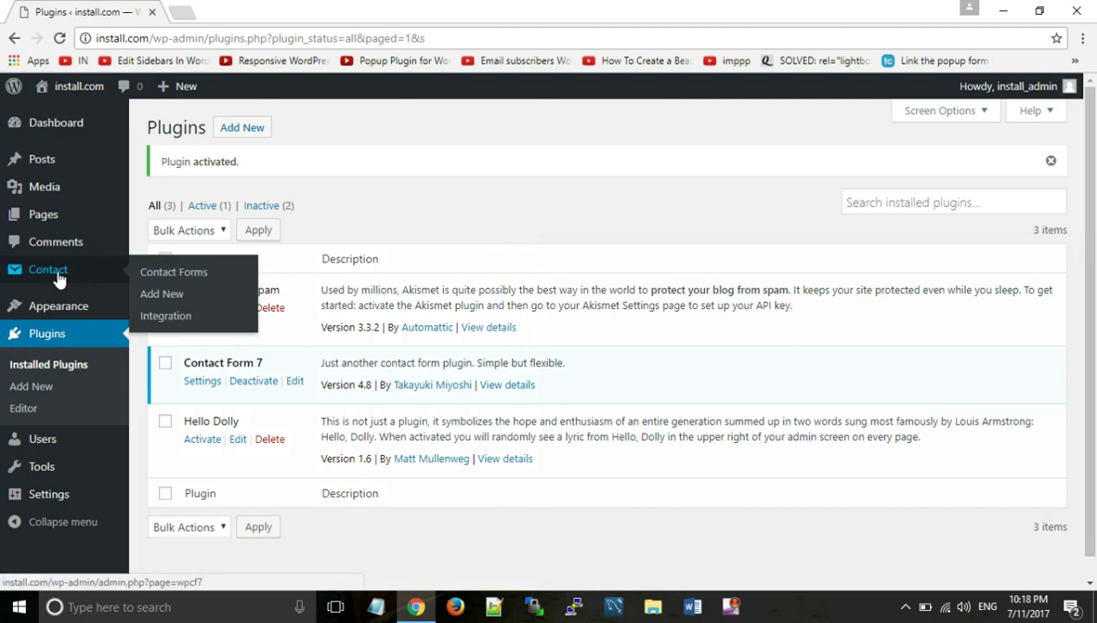
click(156, 273)
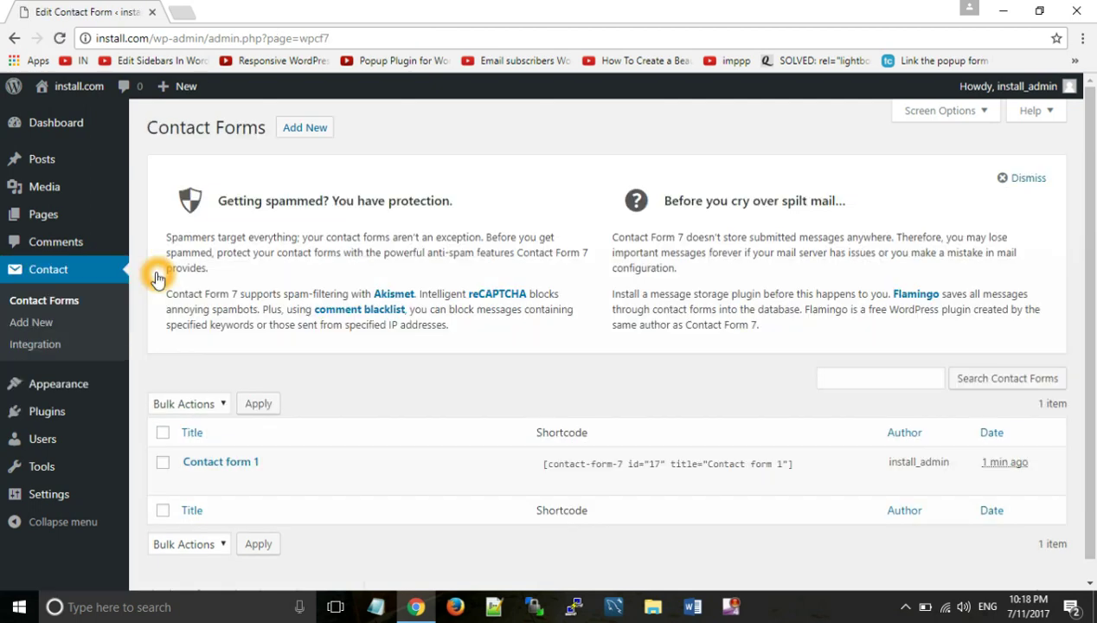
mouse_move(260, 462)
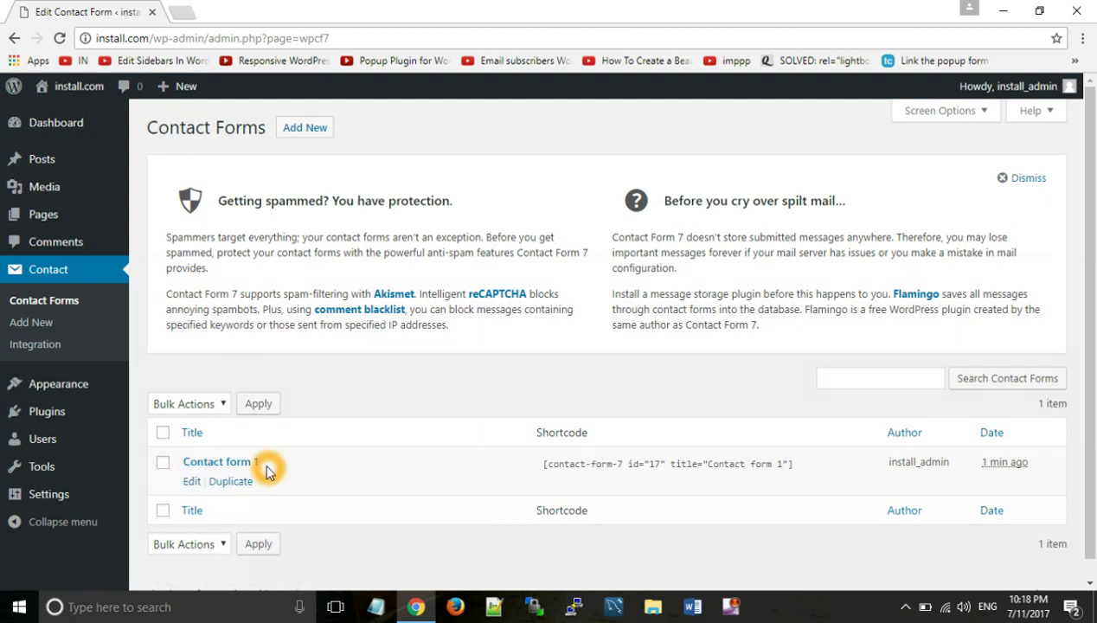
click(48, 326)
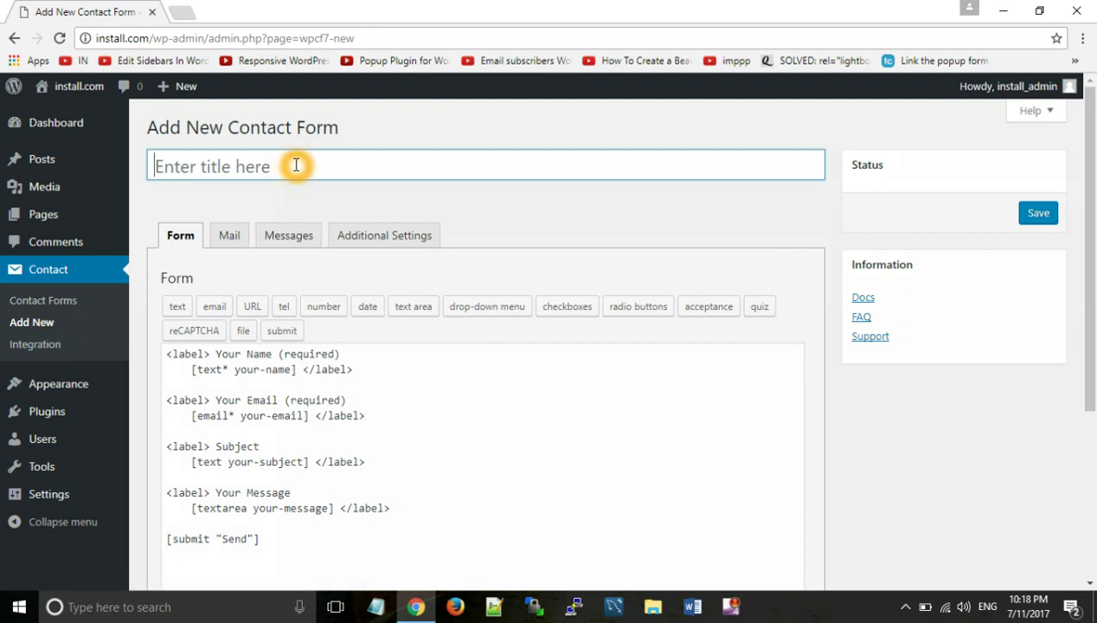
text(New)
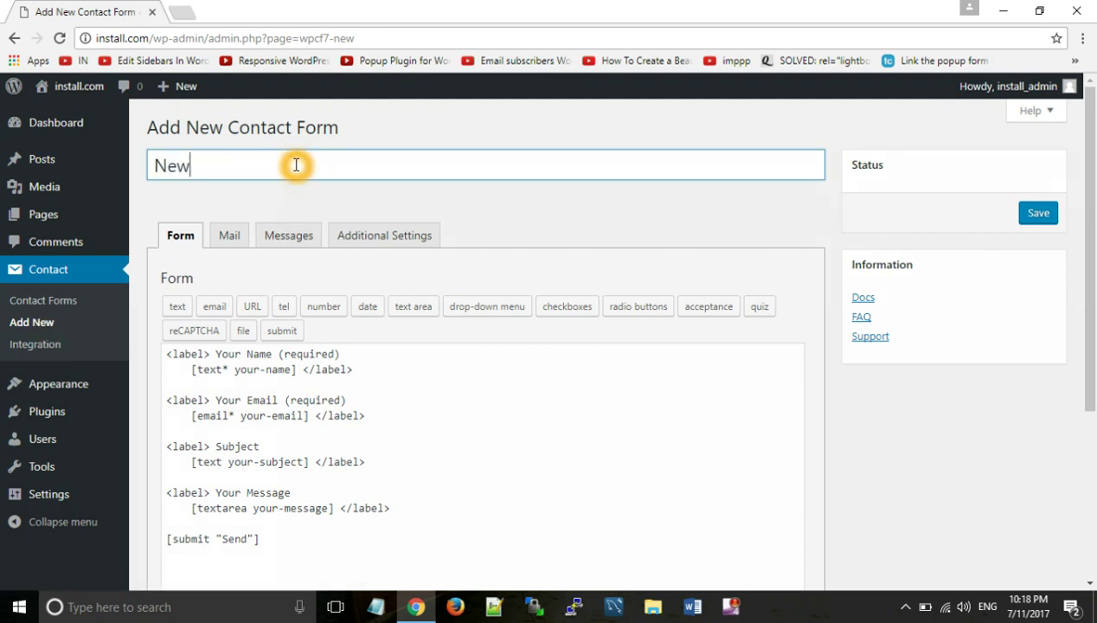
text( Contact)
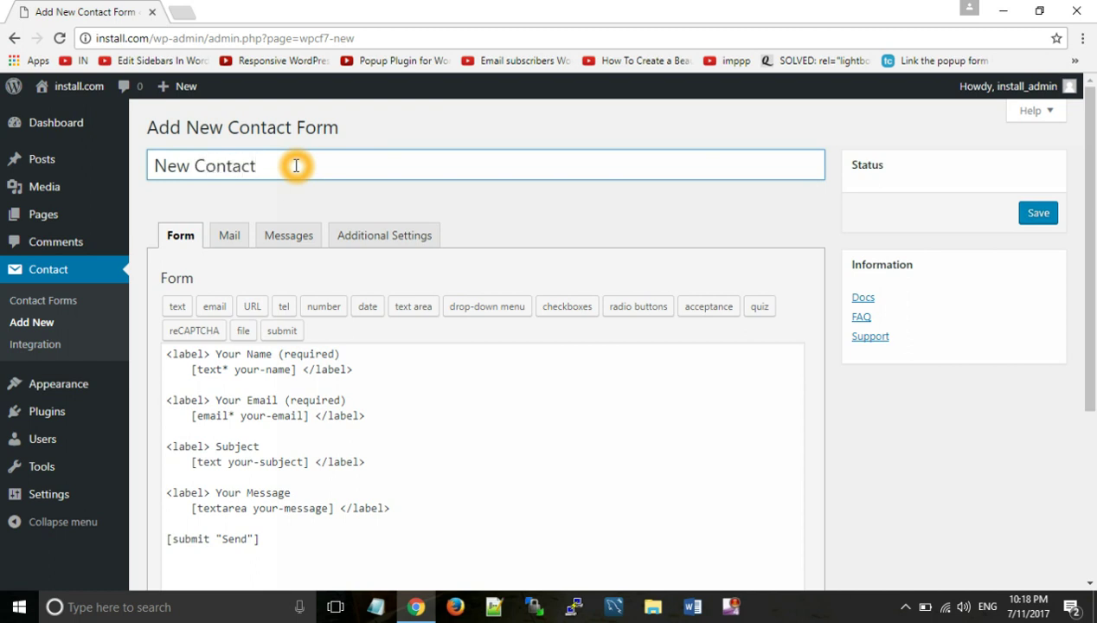
Reword the labels to 'Enter Your Name' and 'Enter Your Email' and save the form.
click(212, 357)
text(Enter)
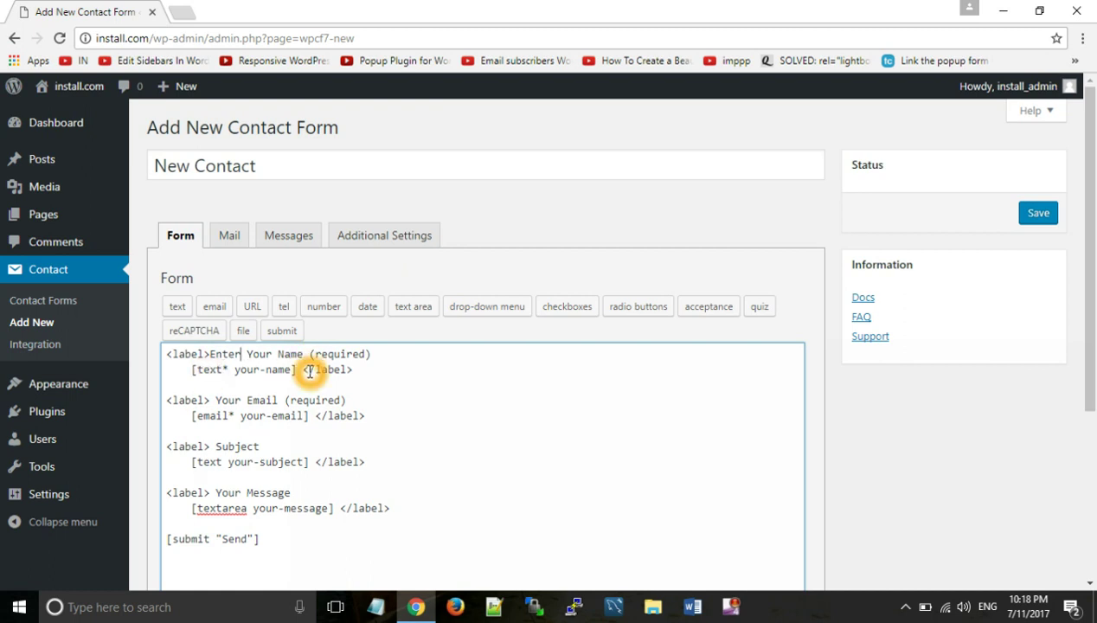
click(210, 400)
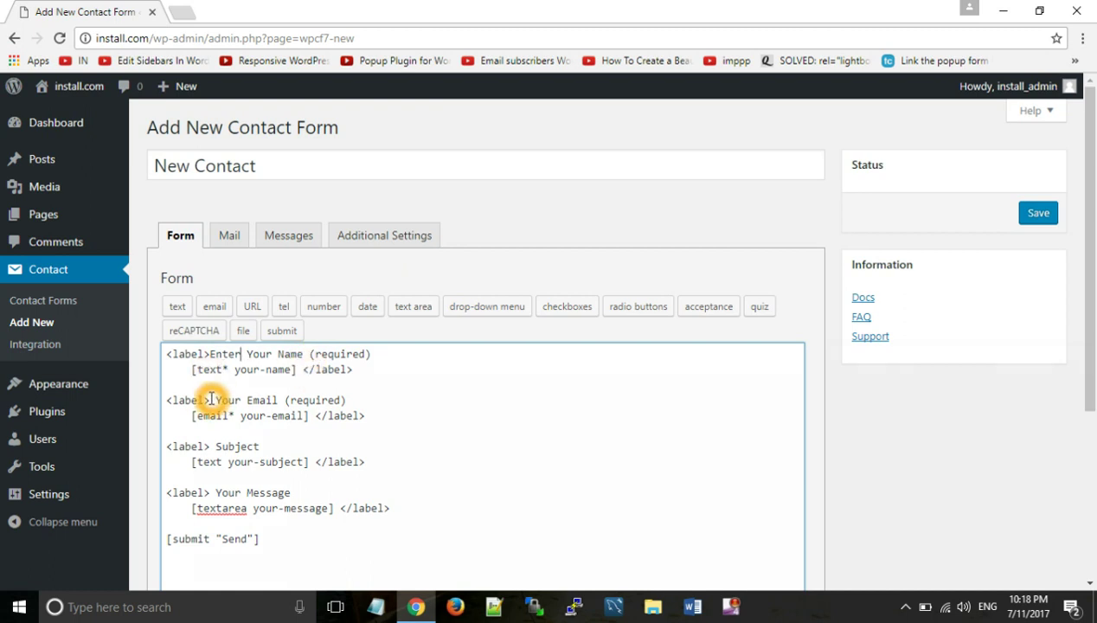
text(Enter)
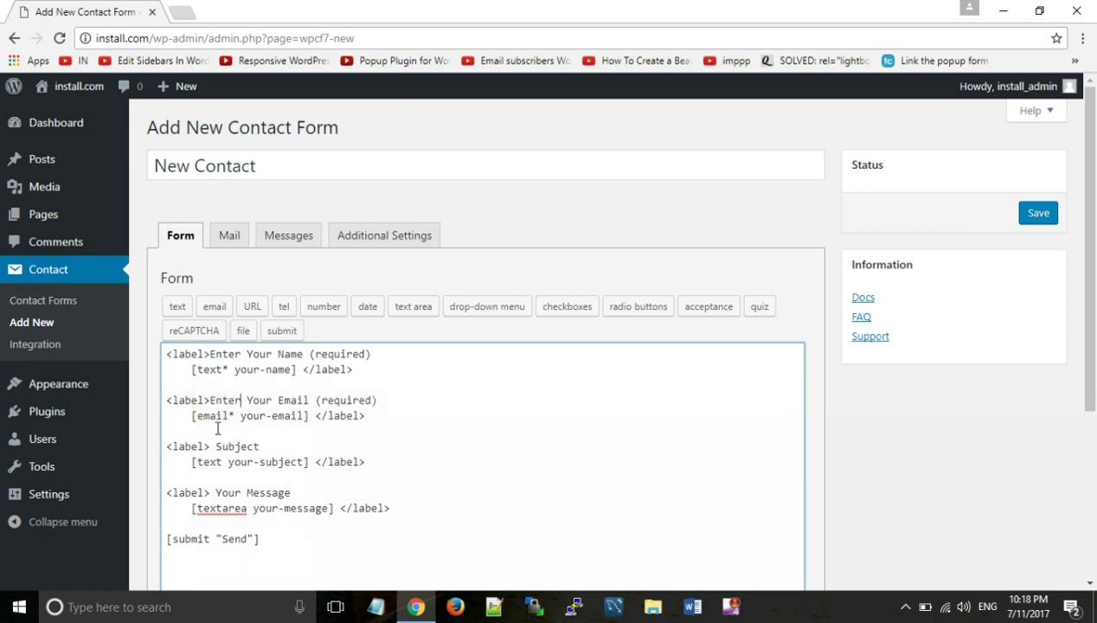
click(218, 420)
click(336, 492)
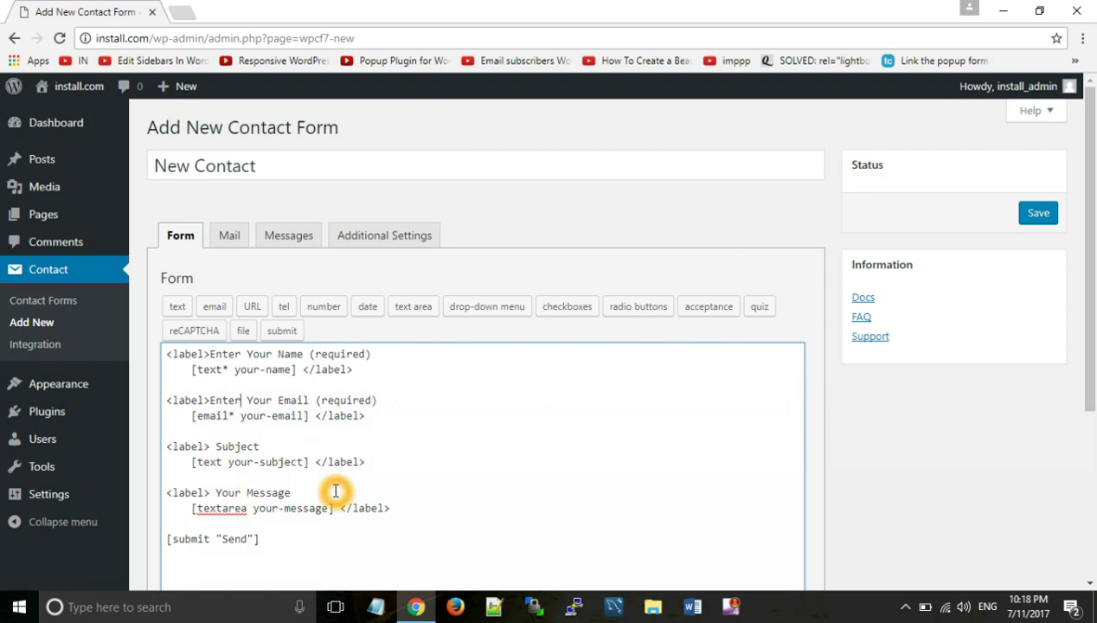
scroll(336, 492, down, 3)
click(167, 551)
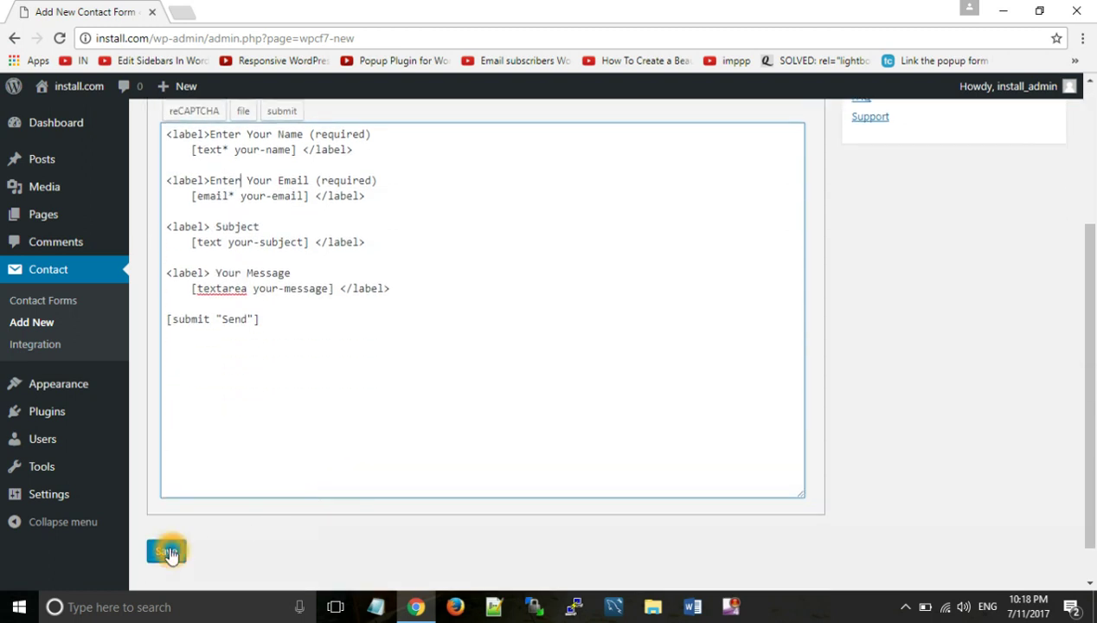
click(269, 470)
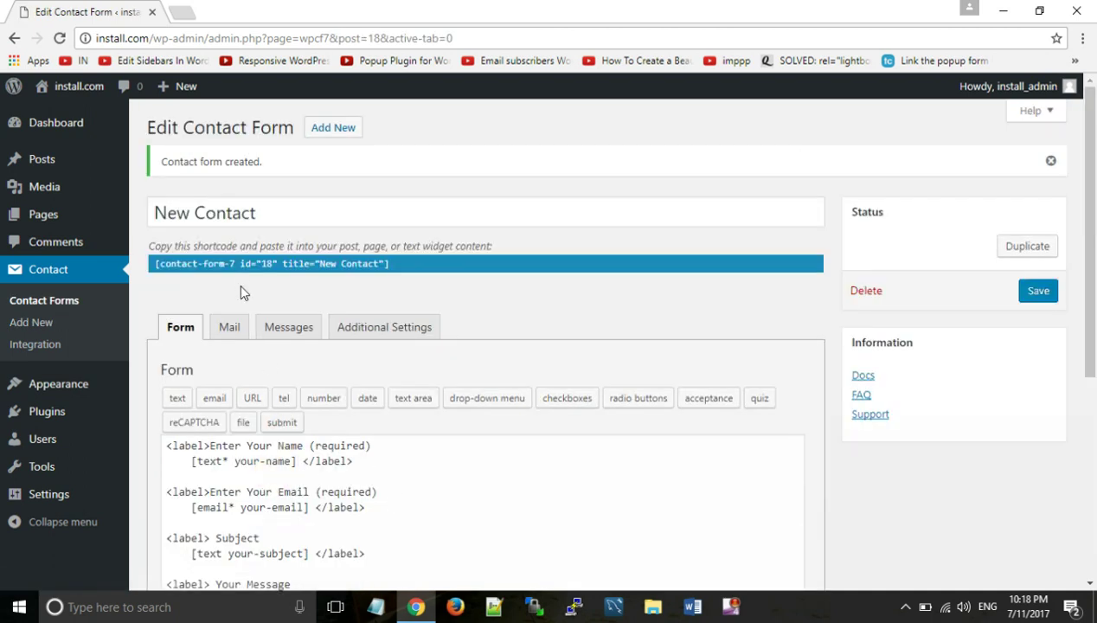
Drag the Text: Contact Us widget out of the First Sidebar on the Widgets page.
click(242, 272)
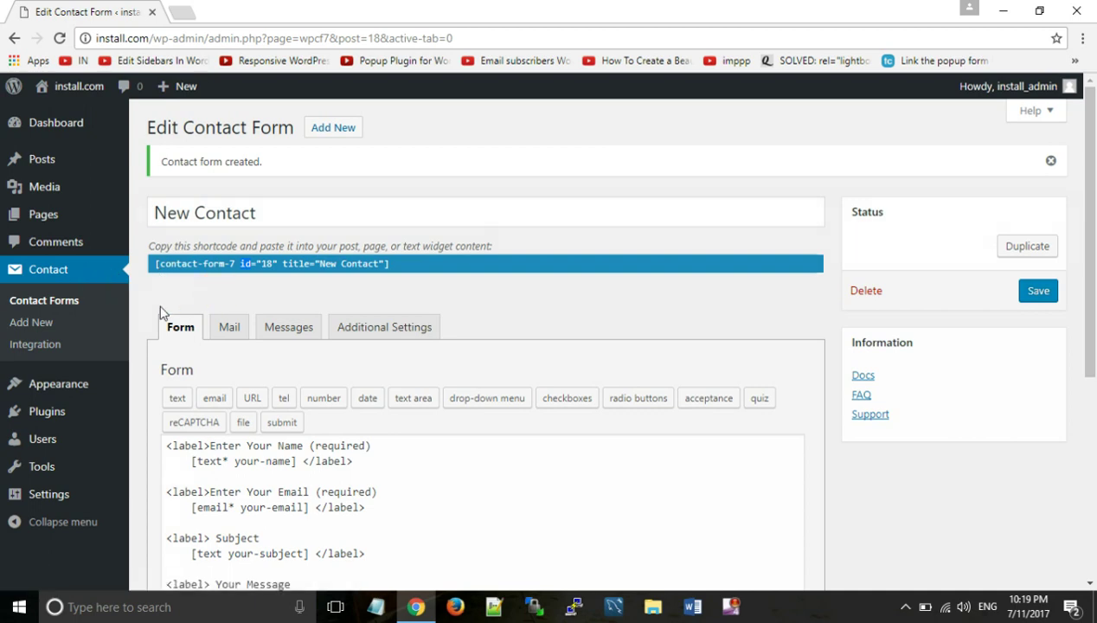
click(71, 387)
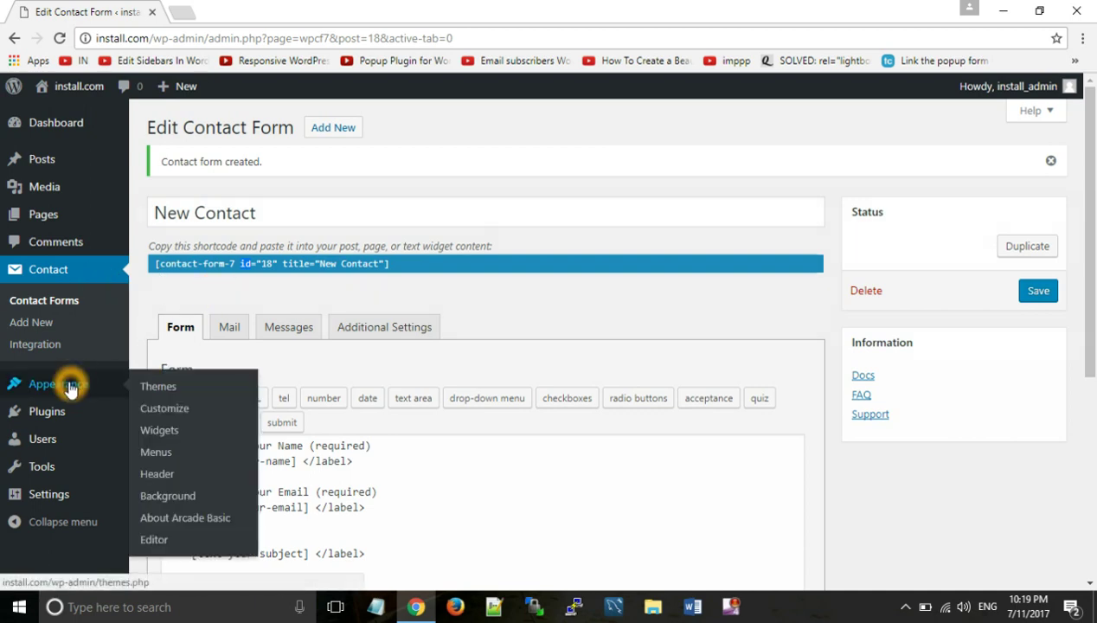
click(160, 432)
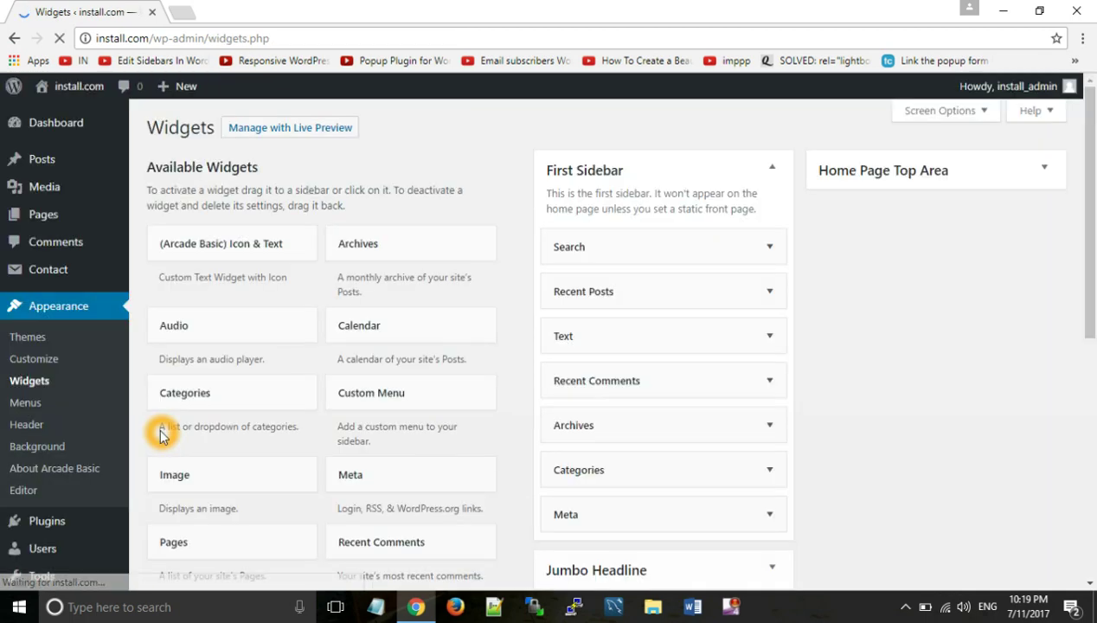
click(617, 273)
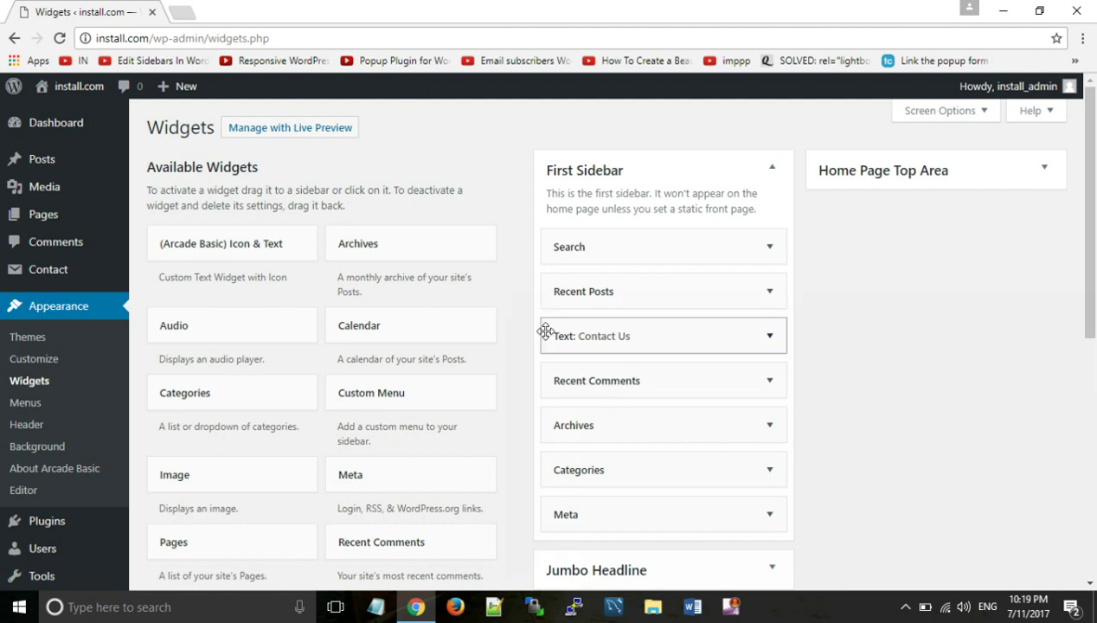
drag(558, 367, 614, 277)
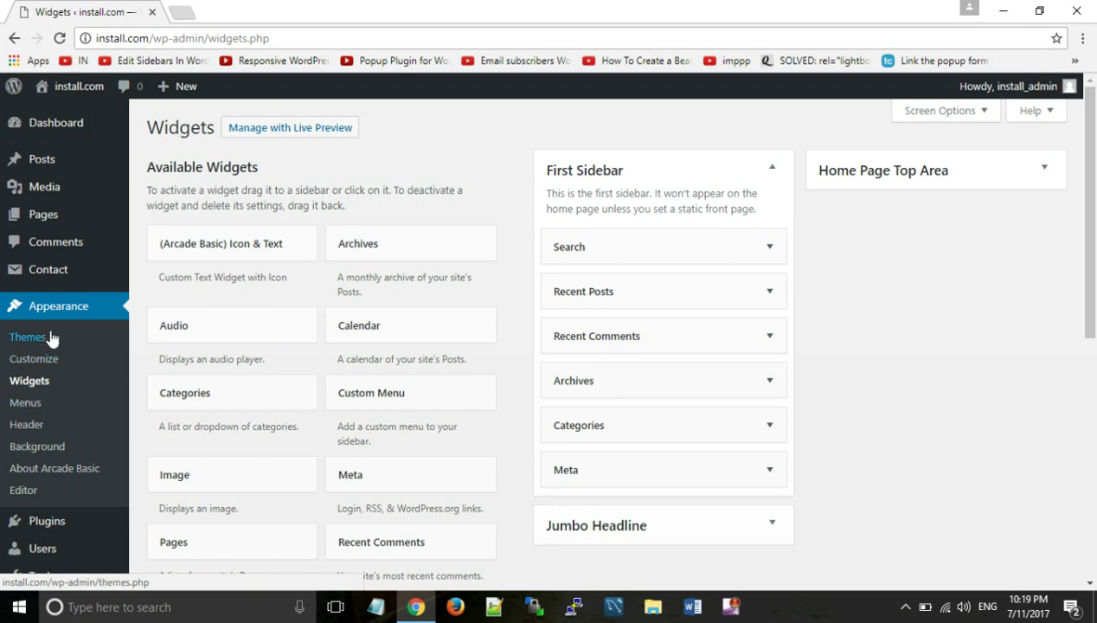
Copy the New Contact form's shortcode from Contact Forms and return to Widgets.
click(52, 271)
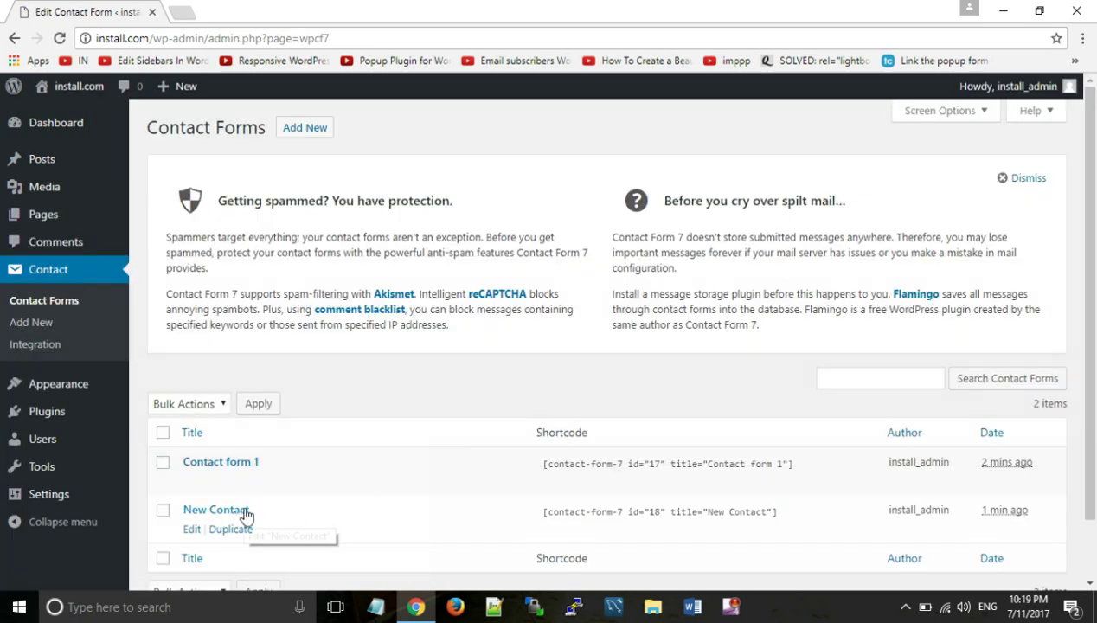
click(619, 512)
right_click(619, 519)
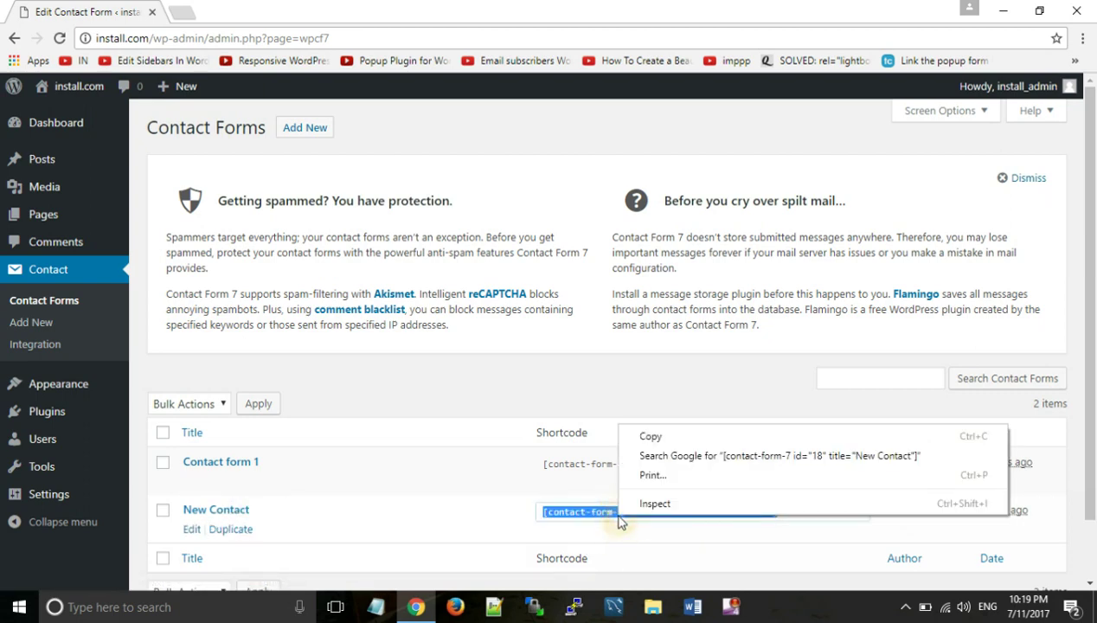
click(651, 437)
mouse_move(79, 384)
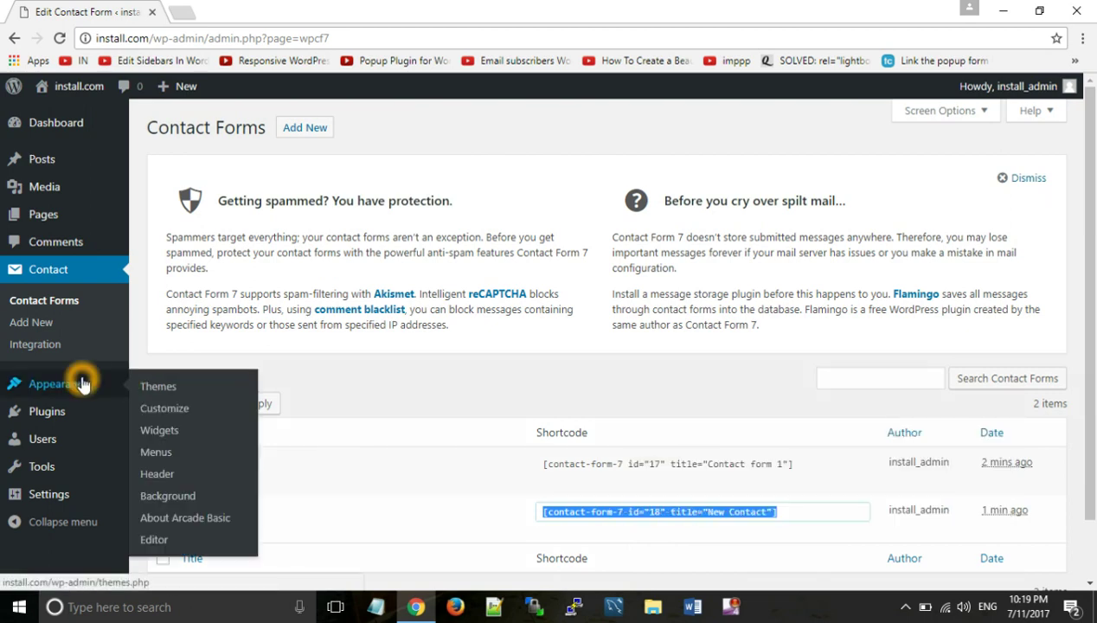
click(164, 430)
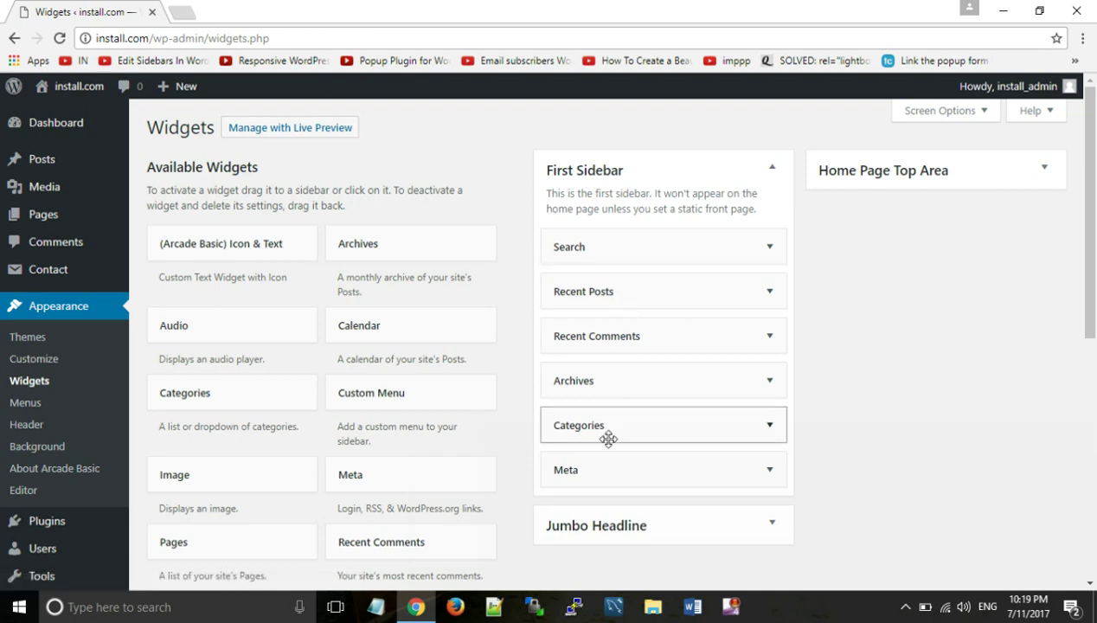
Add a Text widget to the First Sidebar above Meta and title it Contact Us.
scroll(526, 414, down, 1)
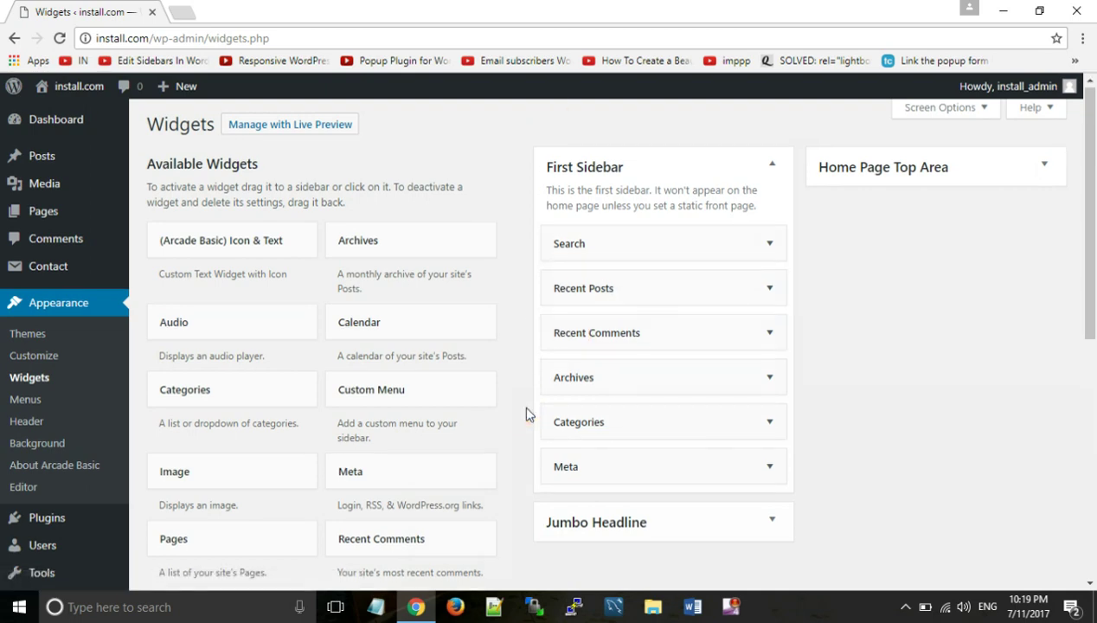
scroll(526, 414, down, 3)
scroll(525, 412, down, 4)
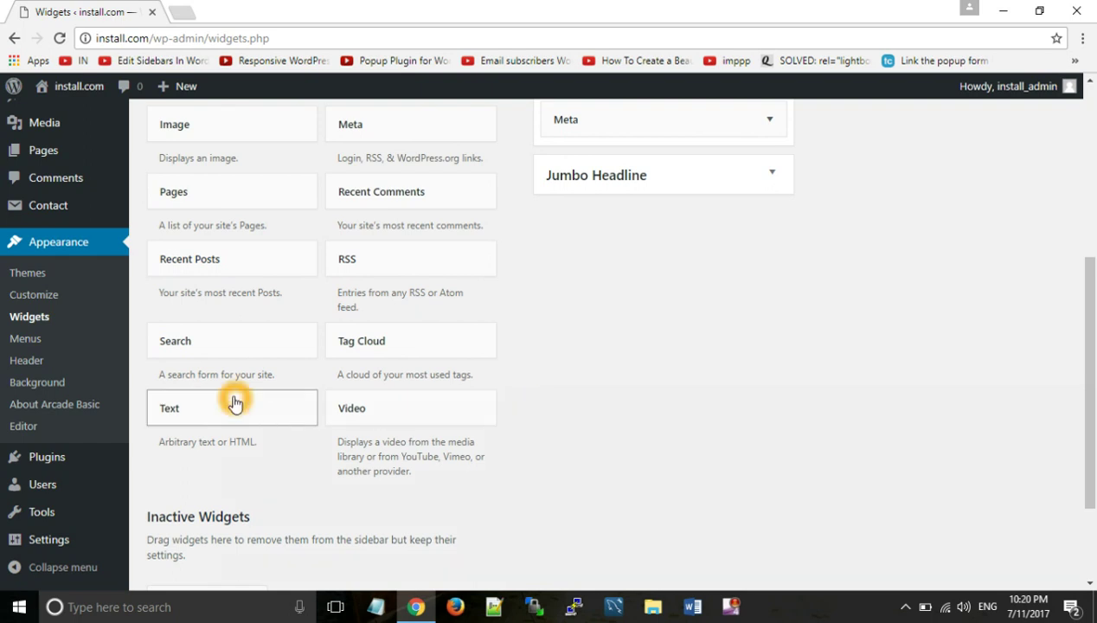
drag(238, 400, 626, 287)
click(620, 349)
click(621, 351)
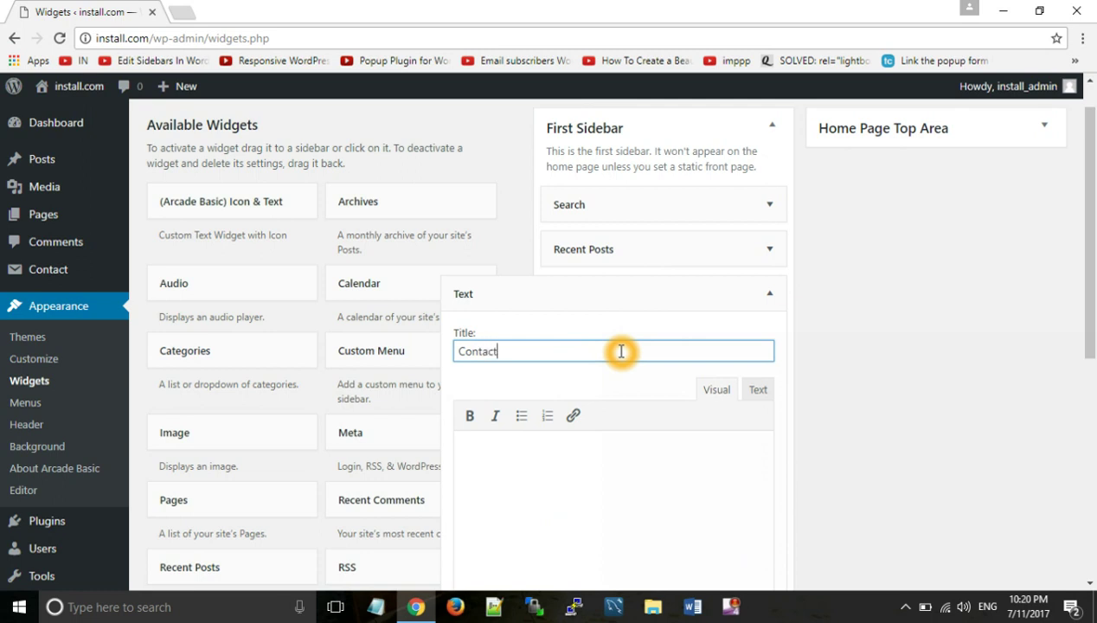
Paste the New Contact form shortcode into the widget content and save the widget.
click(525, 462)
click(673, 424)
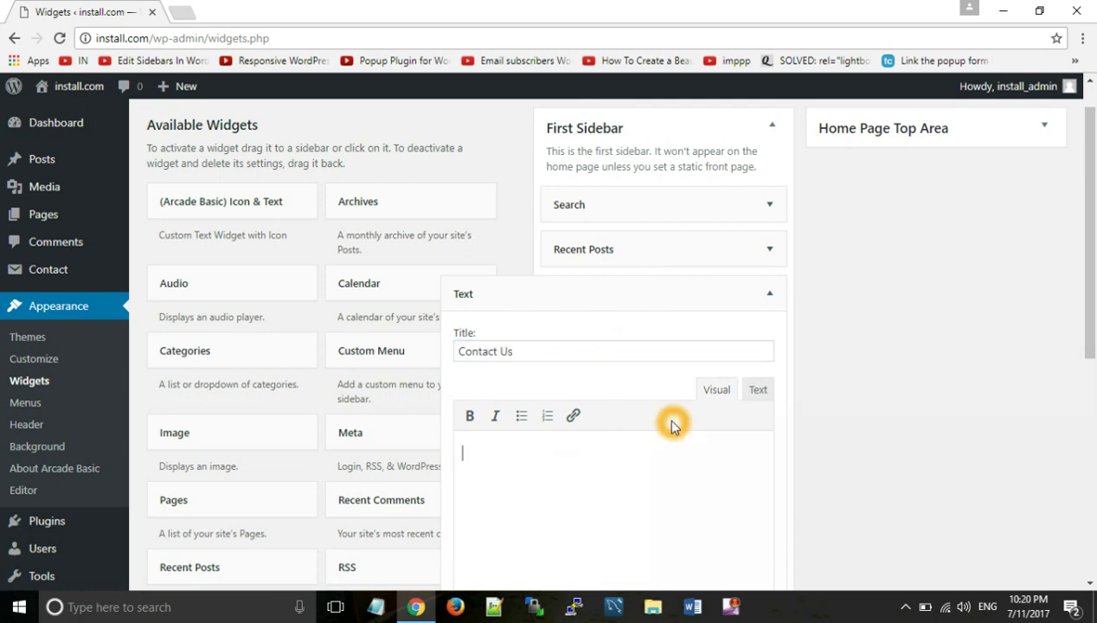
key(ctrl+v)
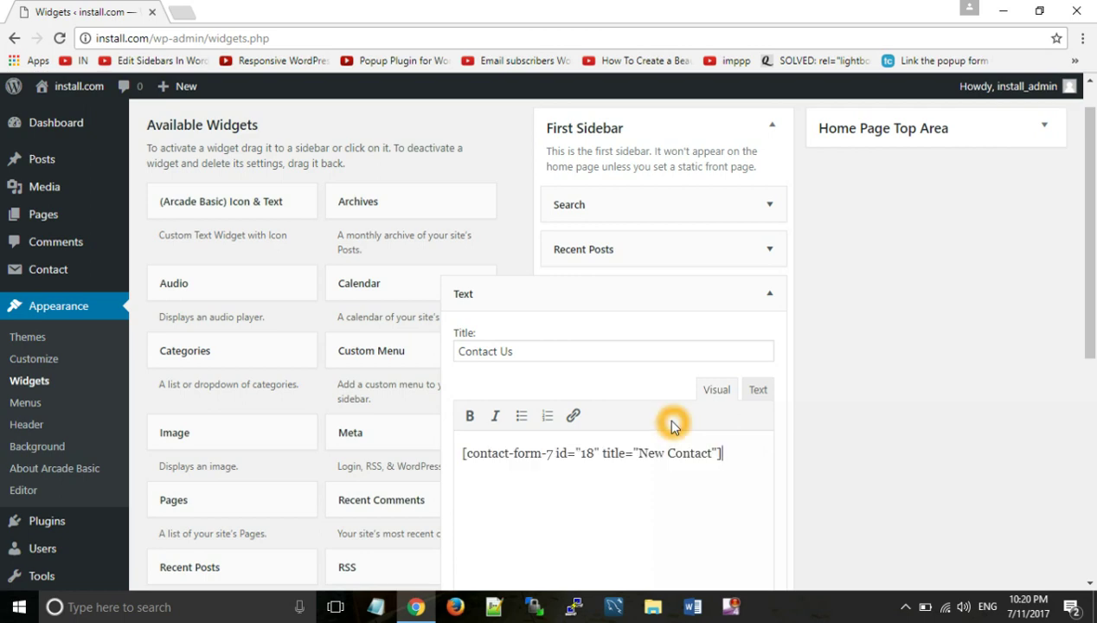
scroll(843, 411, down, 2)
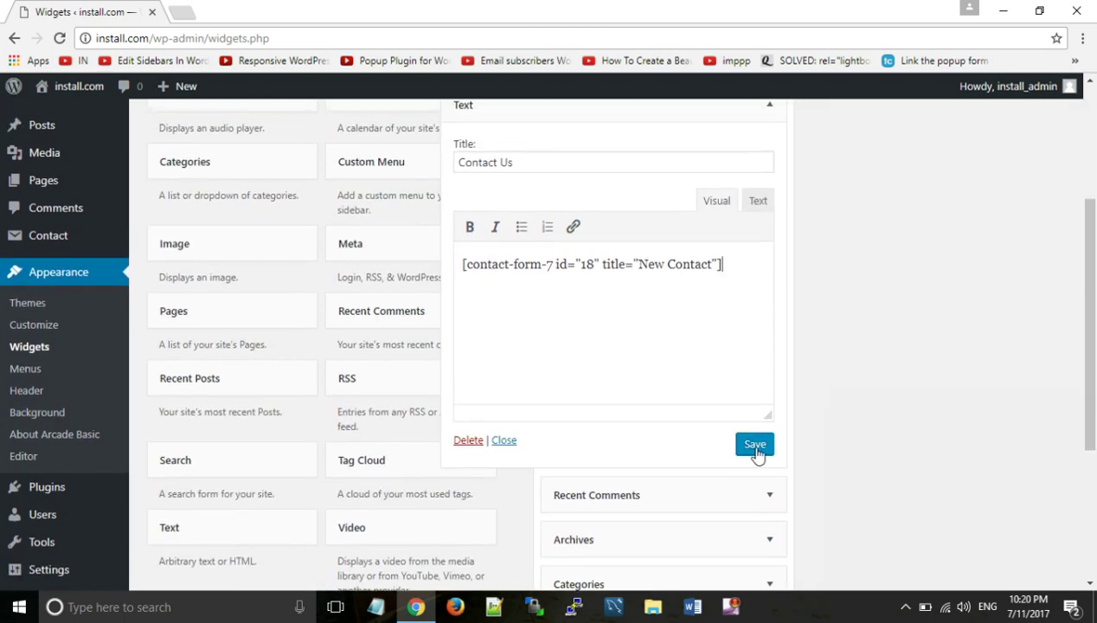
click(755, 448)
click(509, 440)
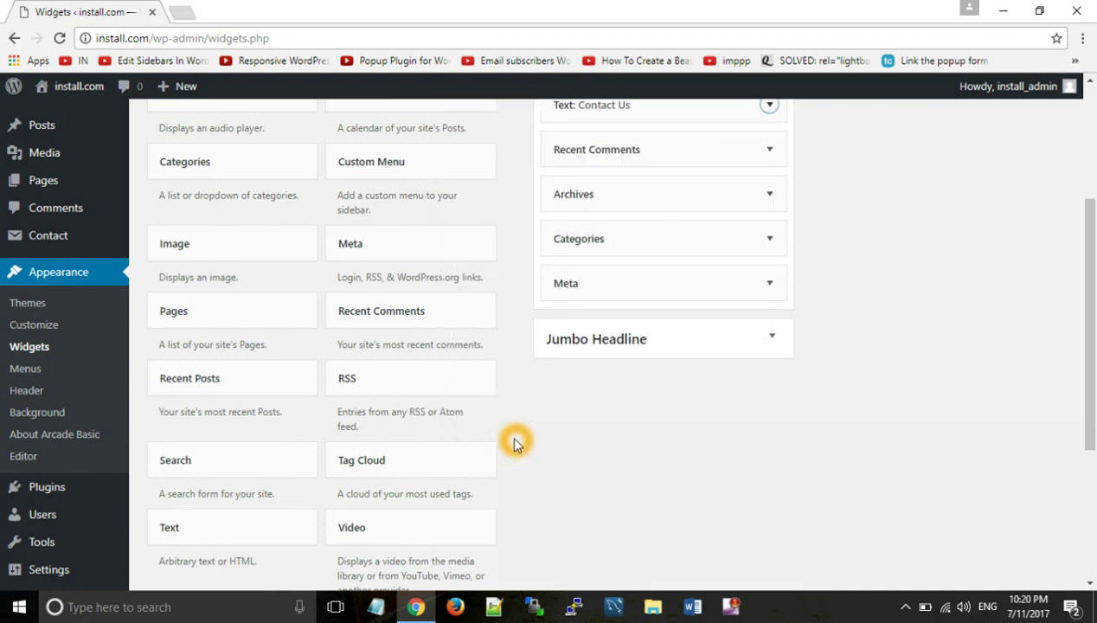
Visit the live site via install.com and scroll down to the sidebar form.
click(61, 89)
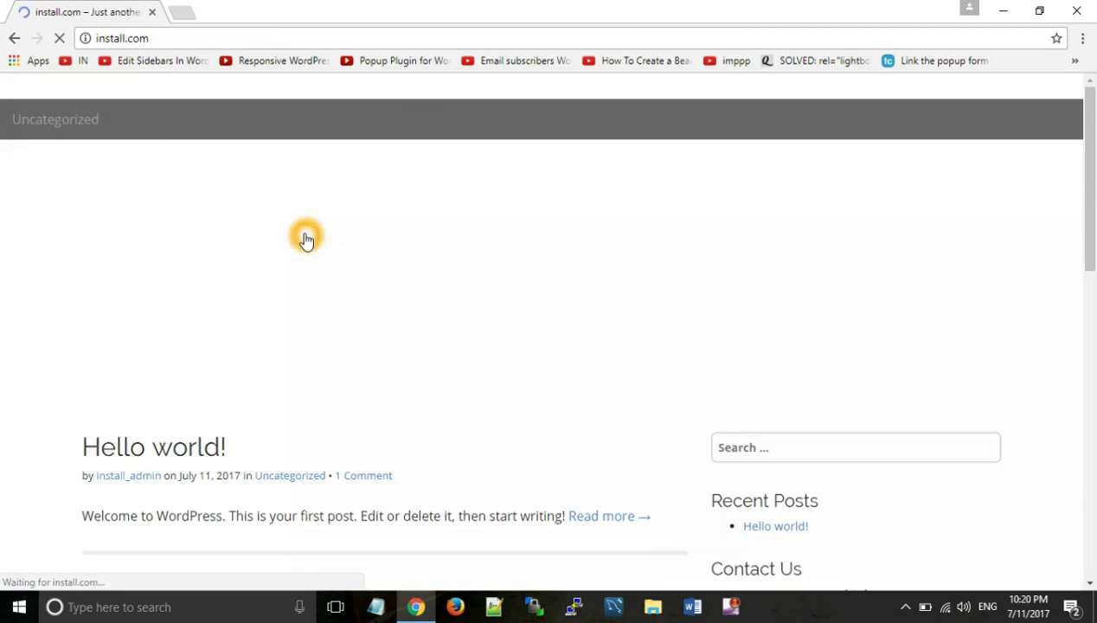
scroll(639, 418, down, 3)
scroll(639, 422, down, 4)
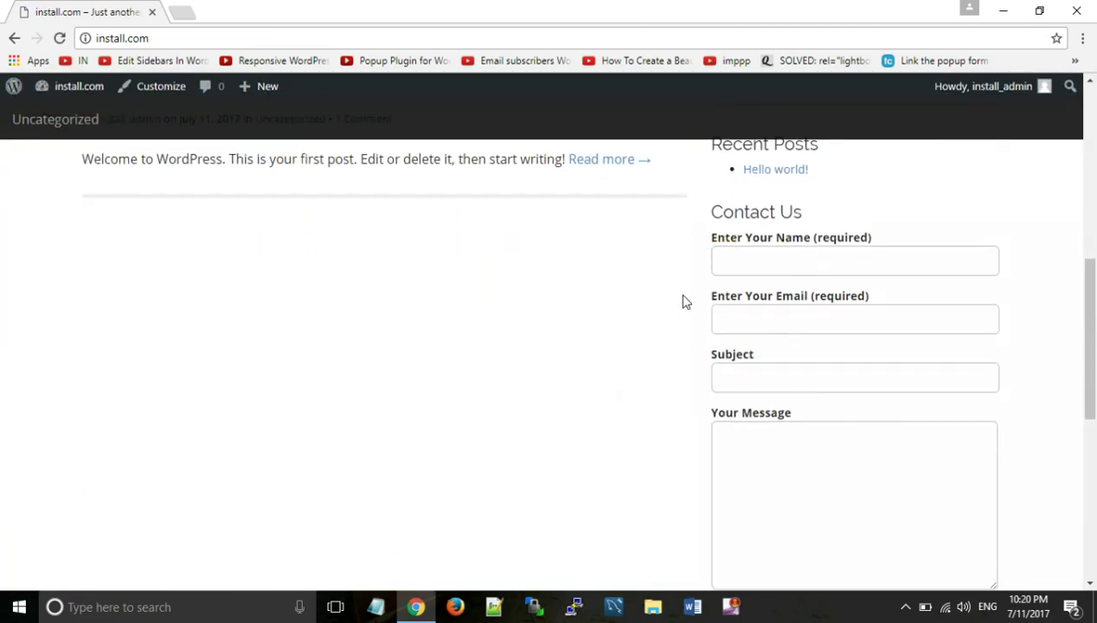
scroll(818, 374, down, 5)
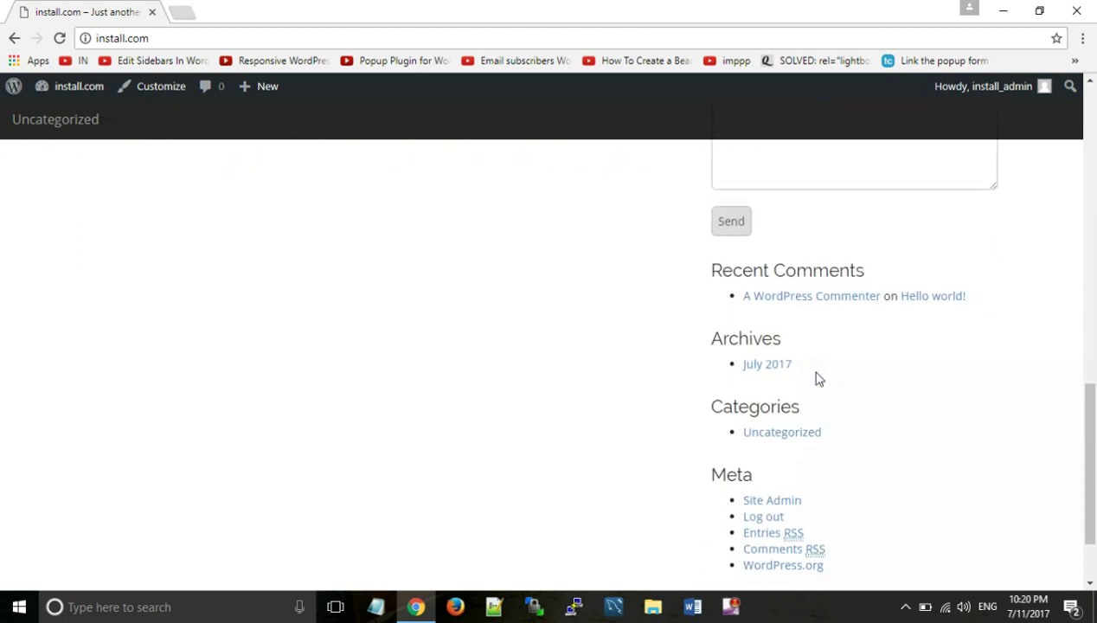
scroll(818, 376, up, 5)
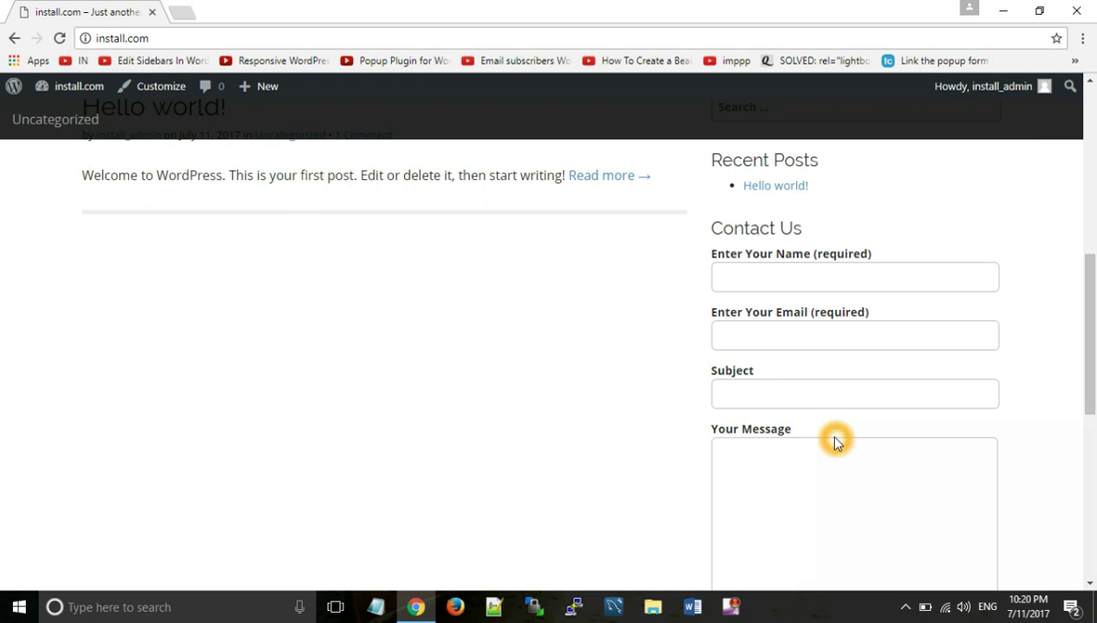
mouse_move(77, 90)
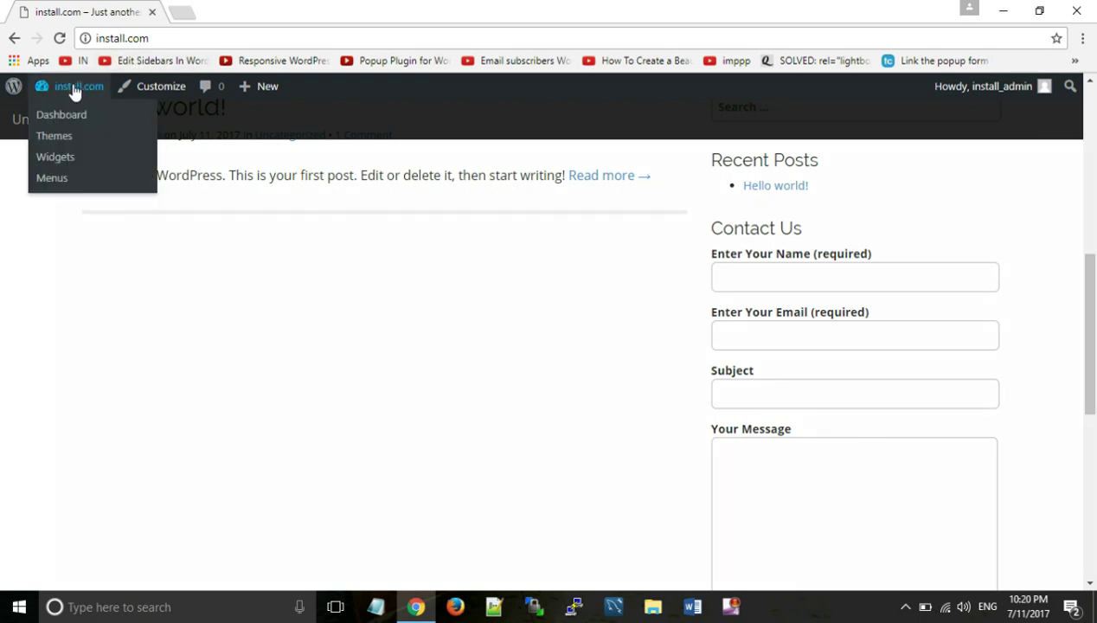
Return to the Dashboard and go to Plugins > Add New.
click(74, 116)
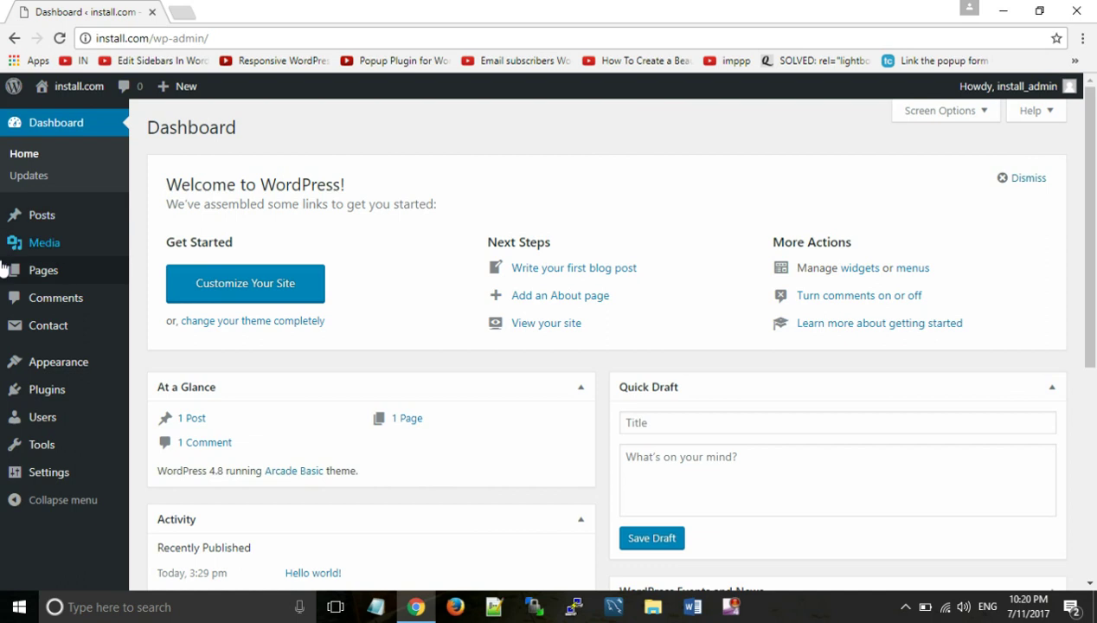
mouse_move(59, 389)
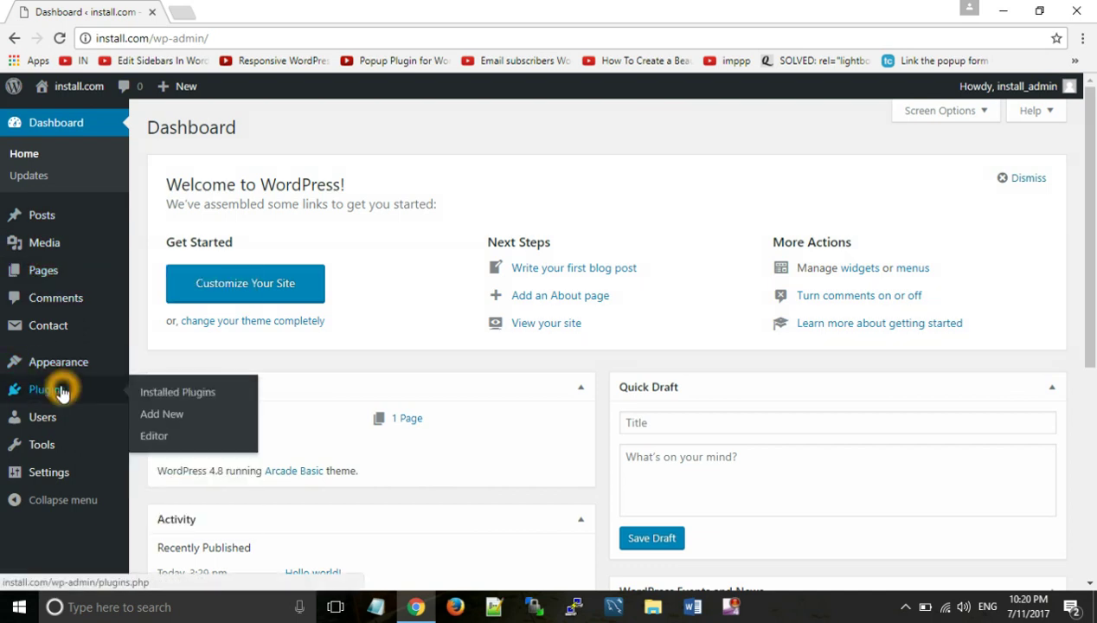
click(156, 413)
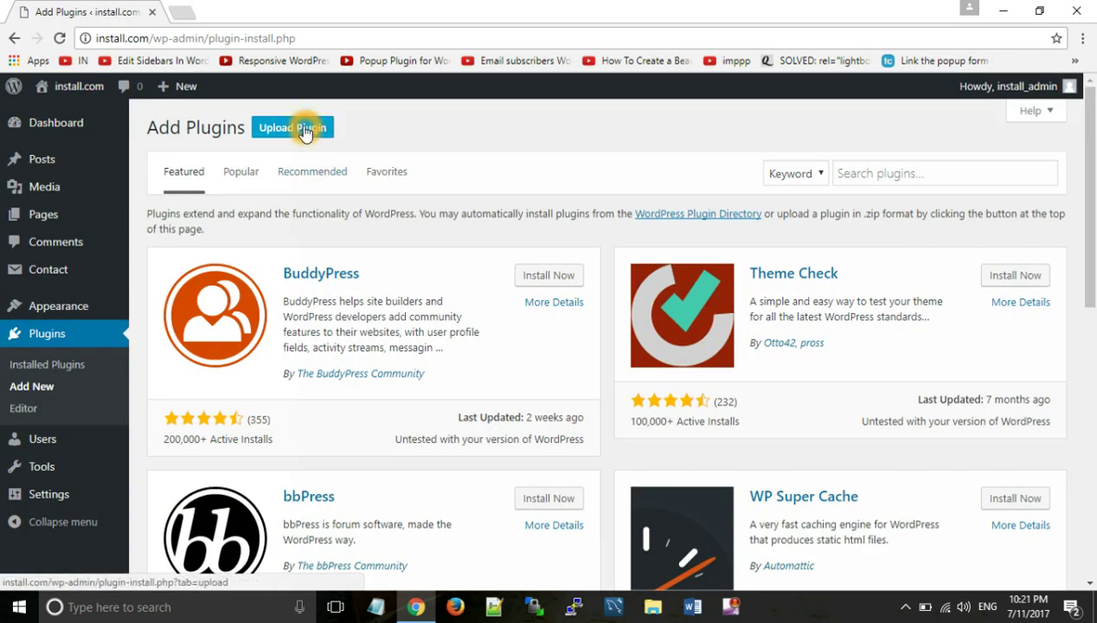
Upload tinymce-advanced.4.6.3.zip from the Downloads Plugins folder and install it.
click(304, 130)
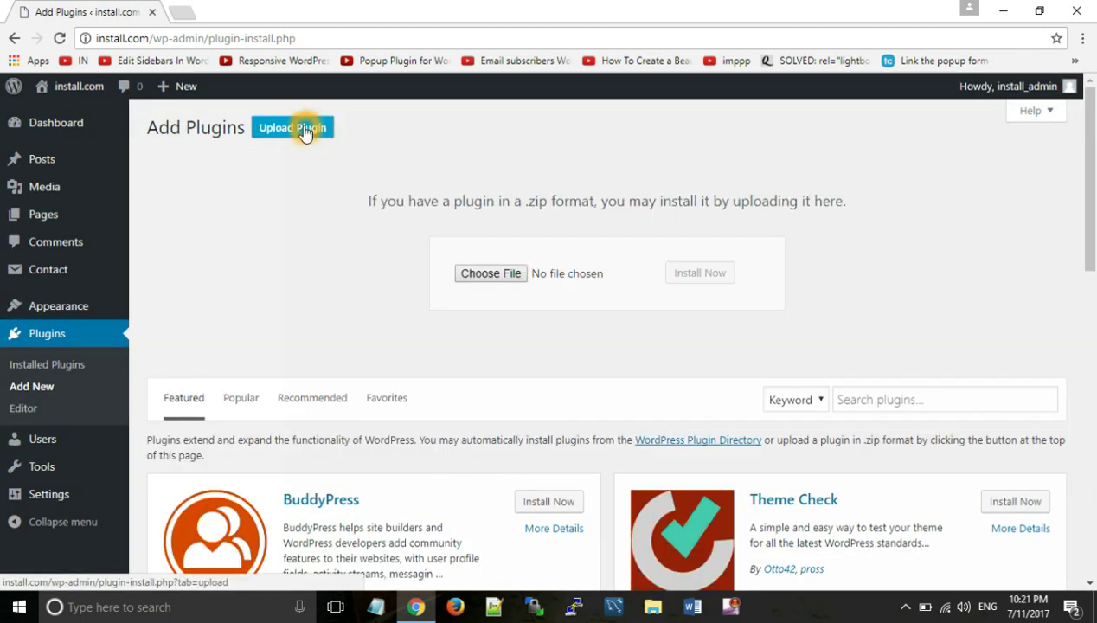
click(506, 276)
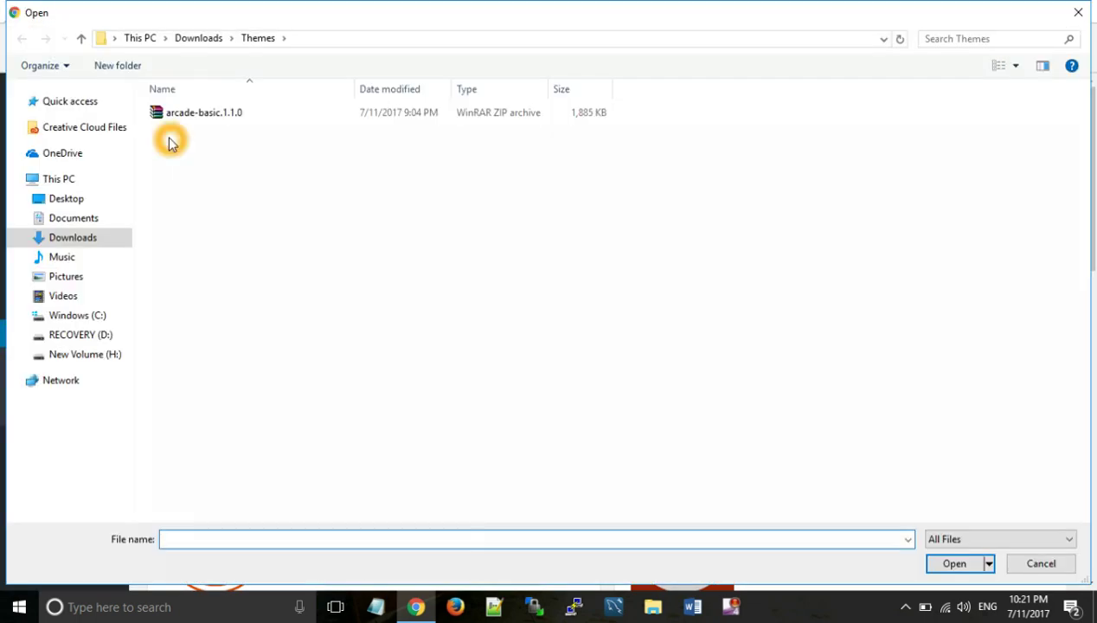
click(192, 39)
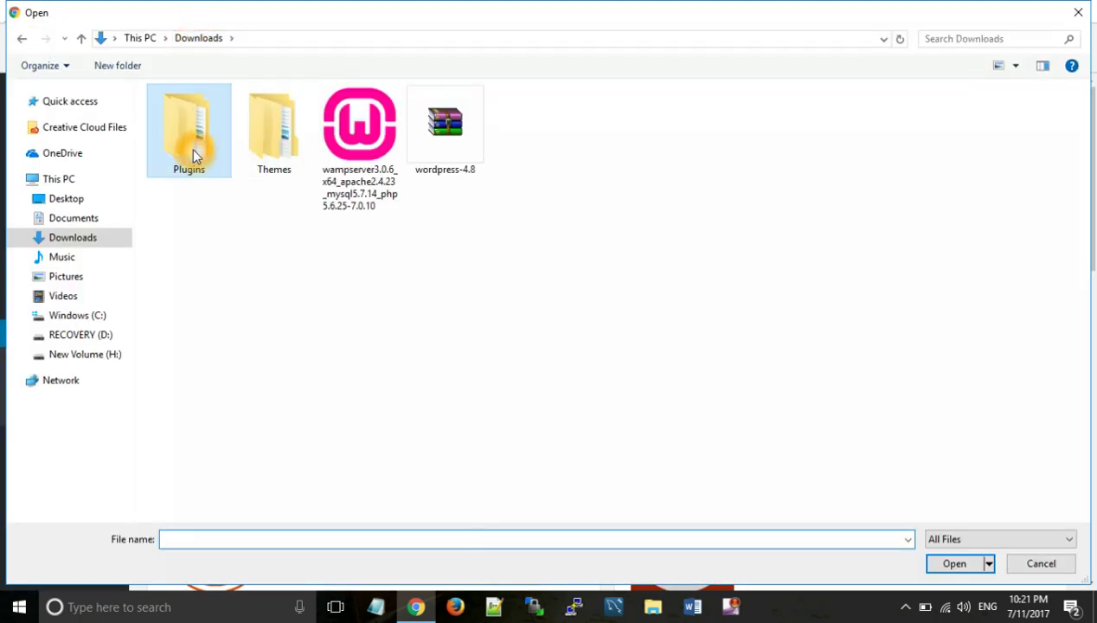
double_click(196, 147)
click(198, 165)
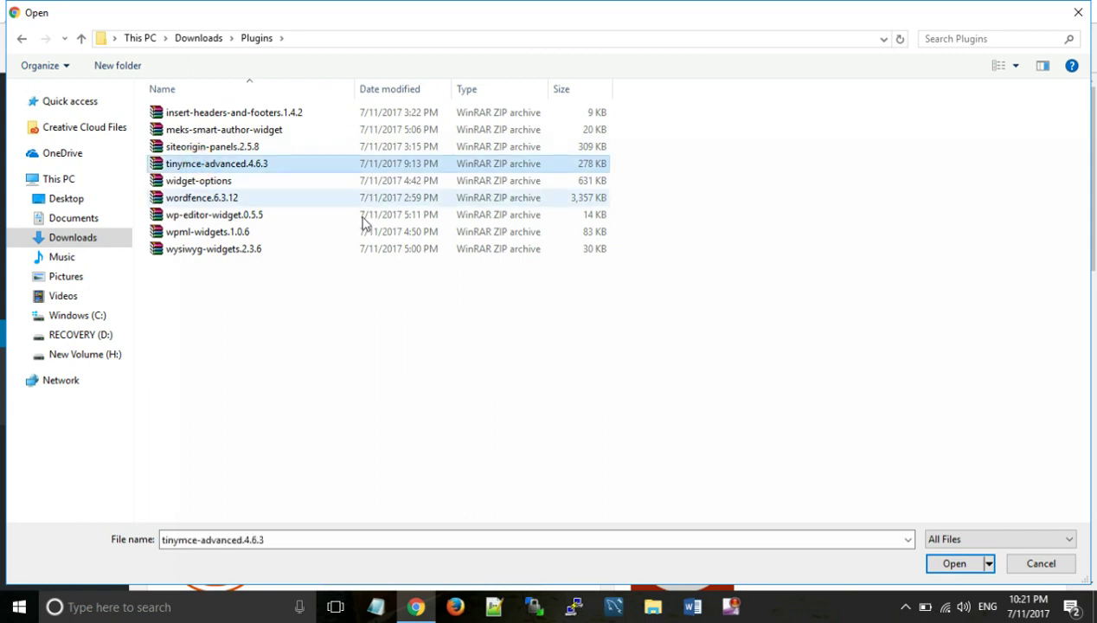
click(954, 563)
click(706, 273)
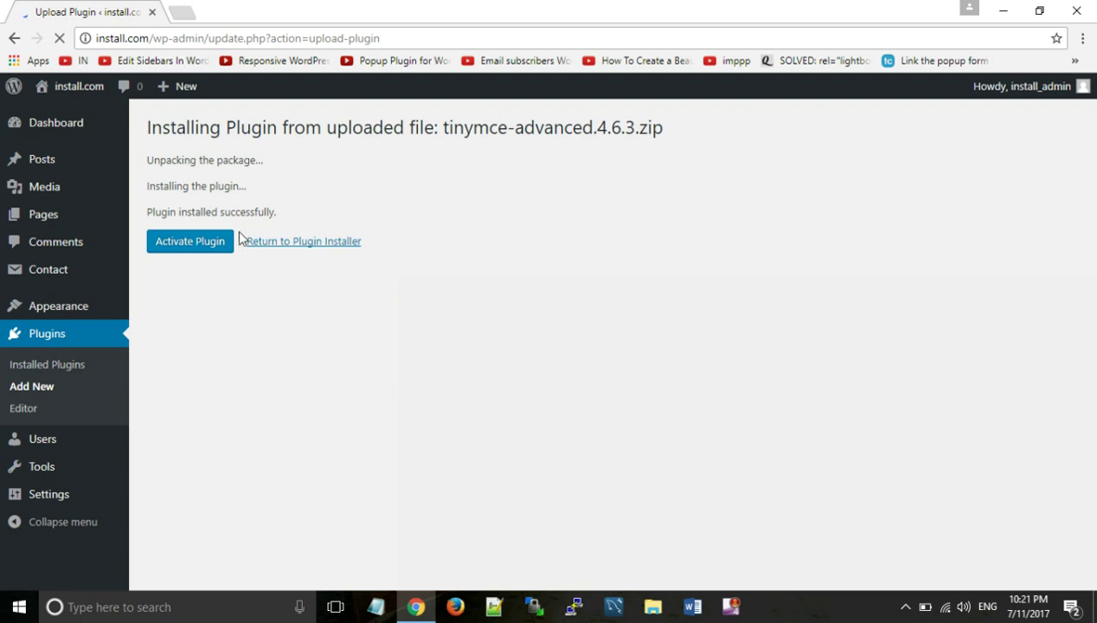
Activate TinyMCE Advanced, then bring up the link menu for install.com in the admin bar.
click(207, 250)
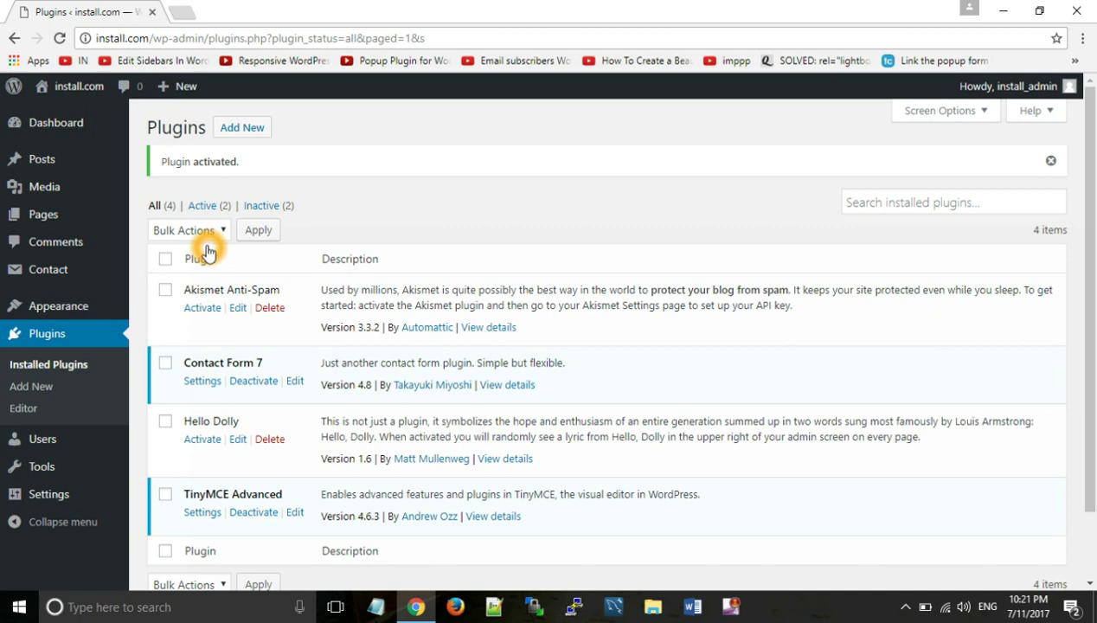
mouse_move(66, 166)
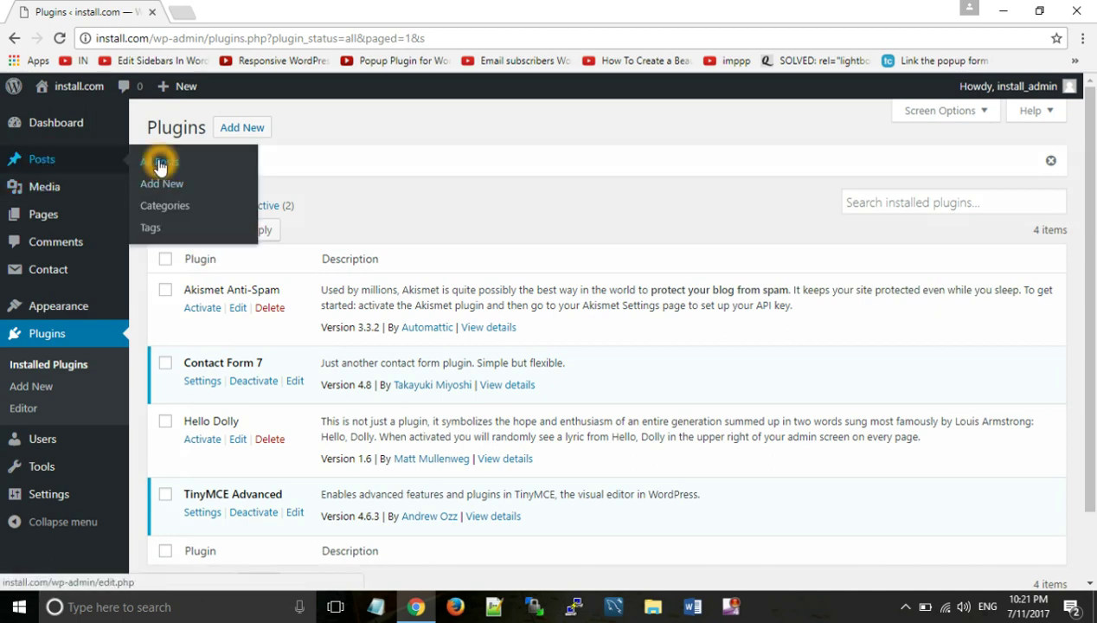
mouse_move(98, 119)
right_click(76, 83)
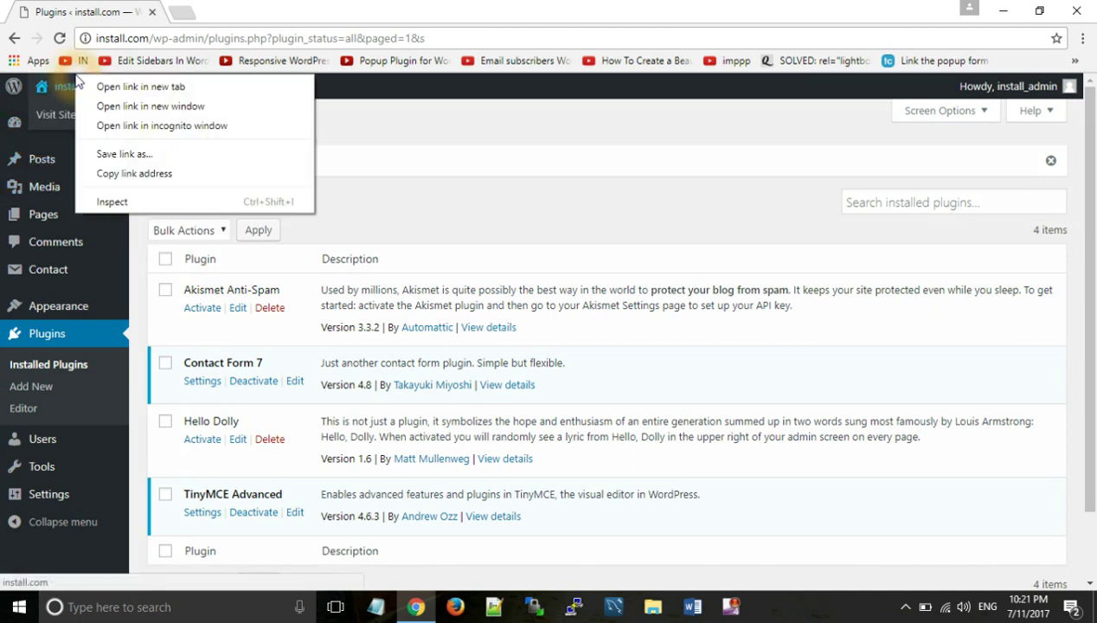
Check the Contact Us form on the live site in a new tab, then return to admin posts.
click(132, 86)
click(245, 11)
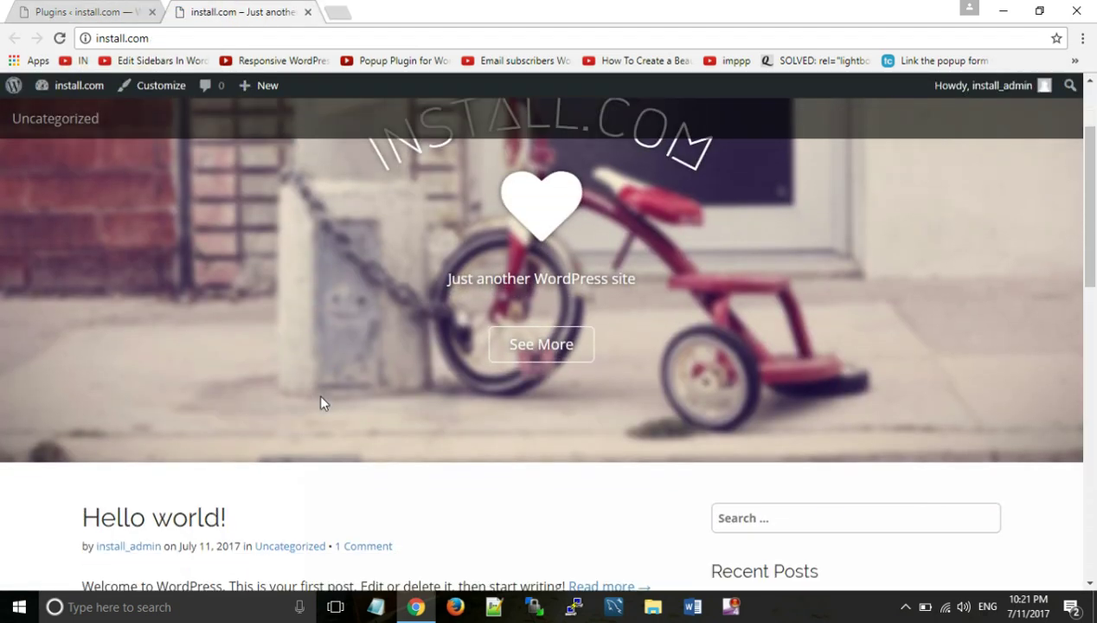
scroll(319, 399, down, 3)
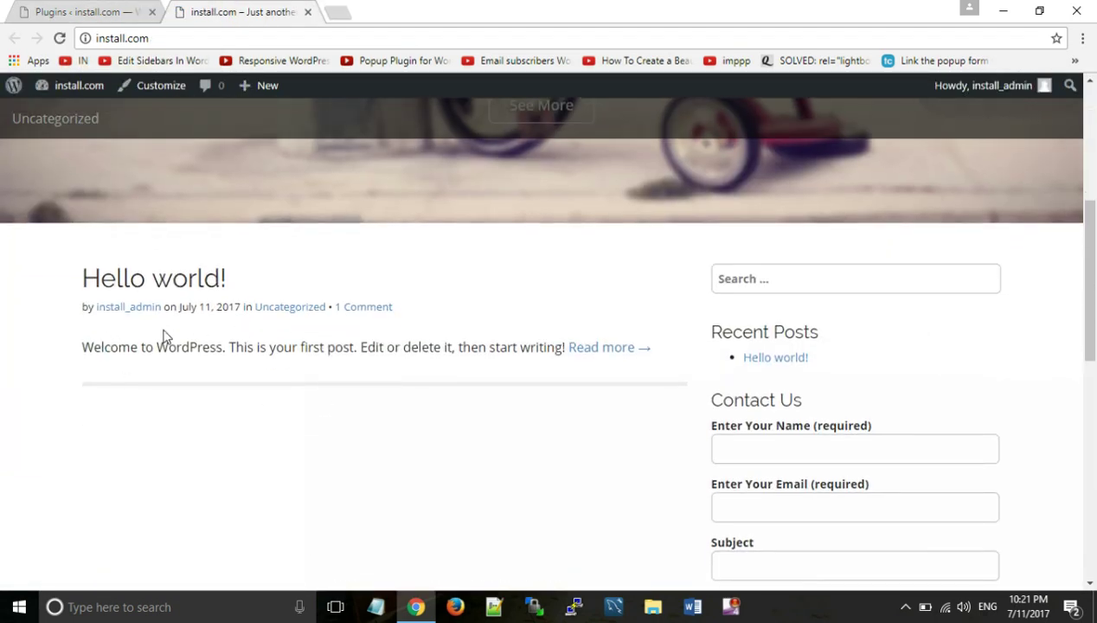
click(89, 10)
mouse_move(14, 164)
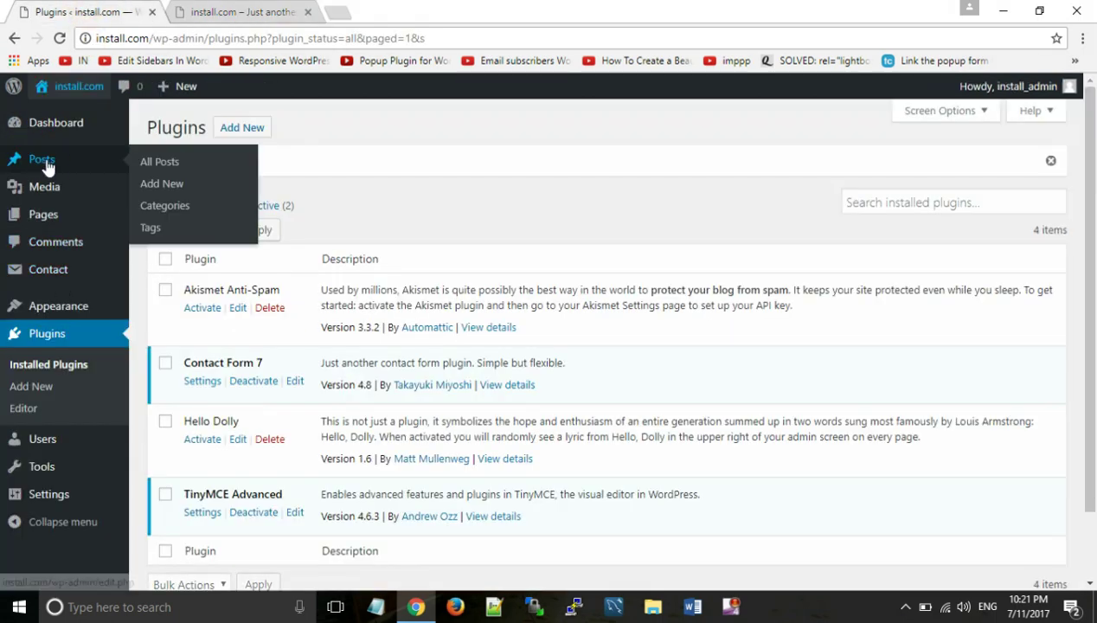
click(162, 163)
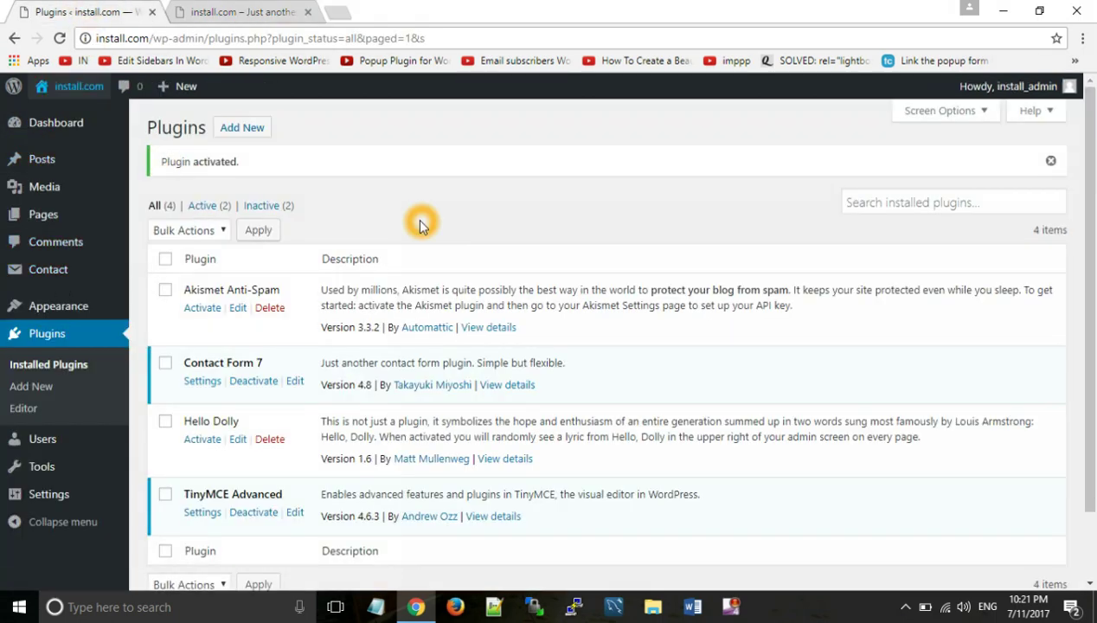
Open All Posts and choose the 'Hello world!' post for editing.
click(164, 162)
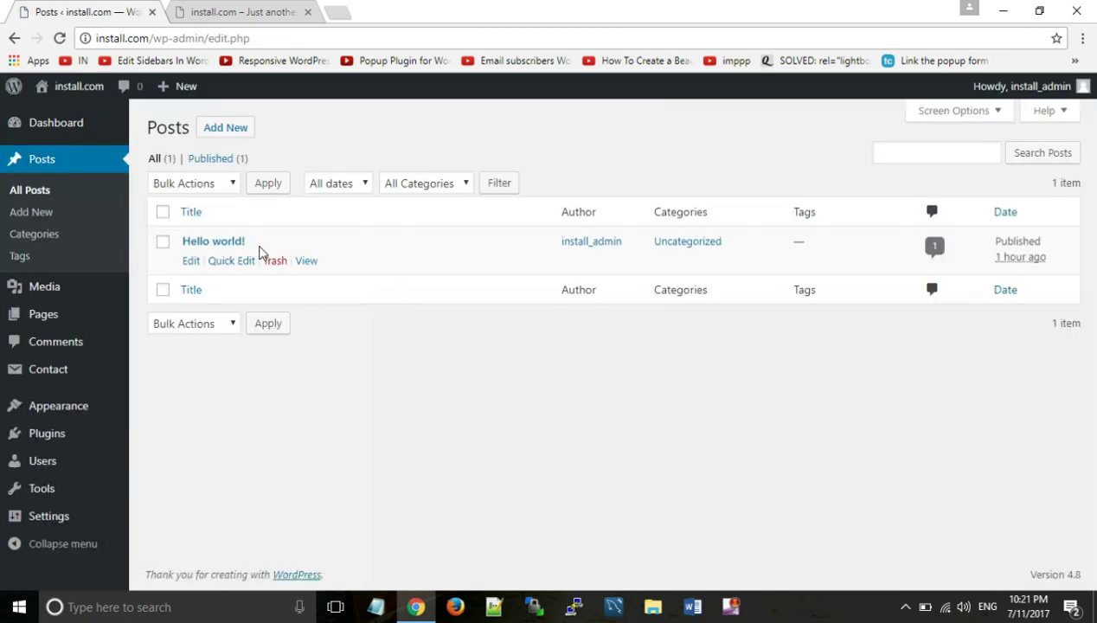
click(205, 244)
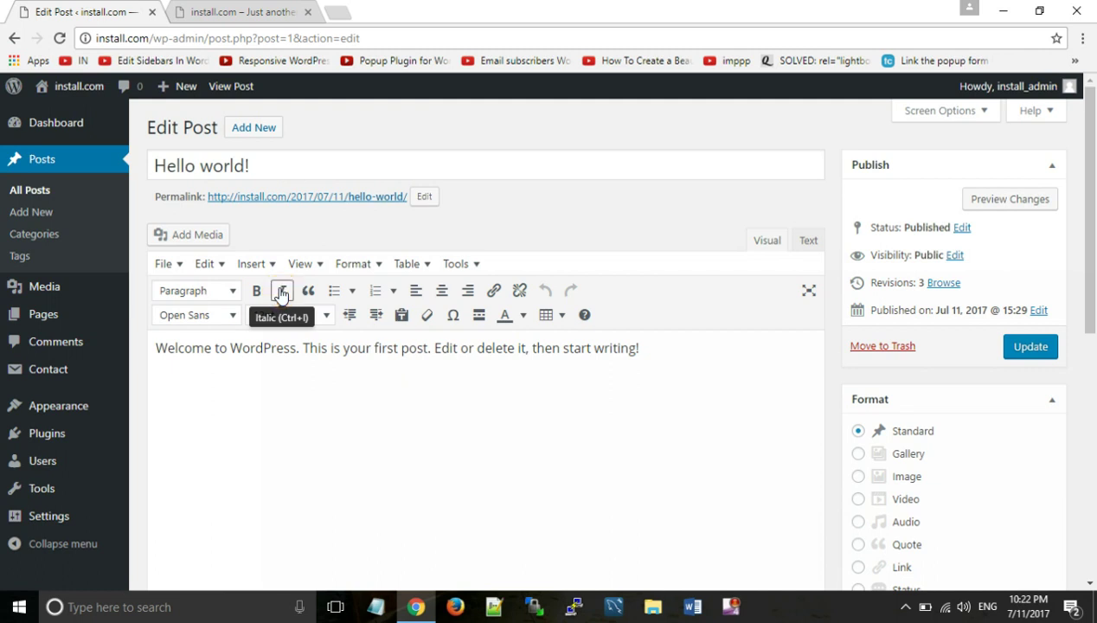
Make 'Welcome to WordPress' bold and italic, dismiss the link popup, and update the post.
click(494, 296)
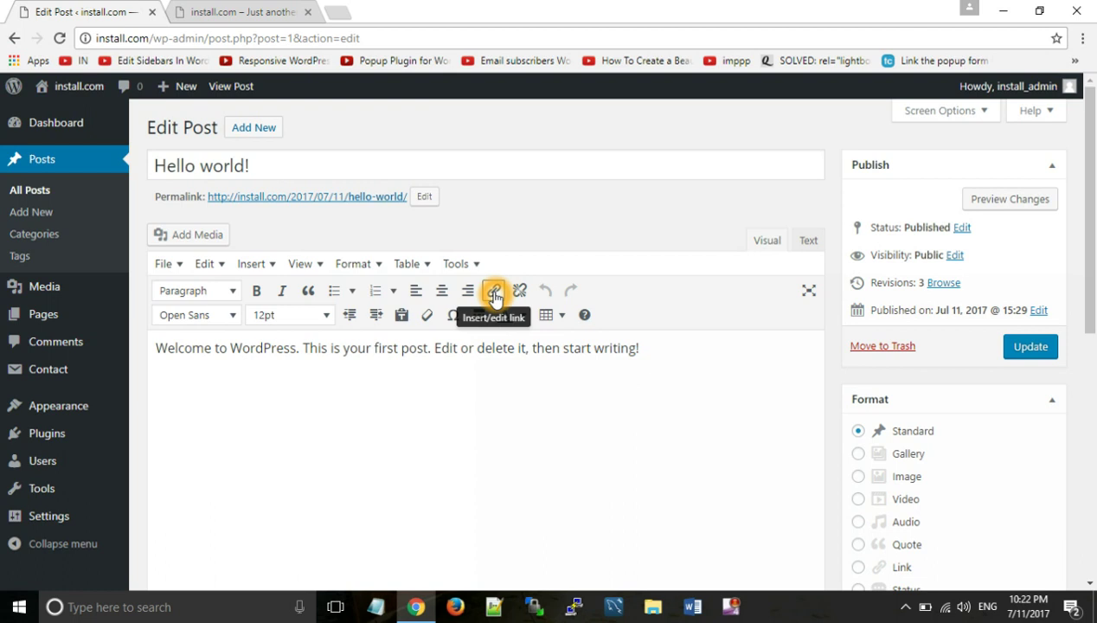
click(263, 293)
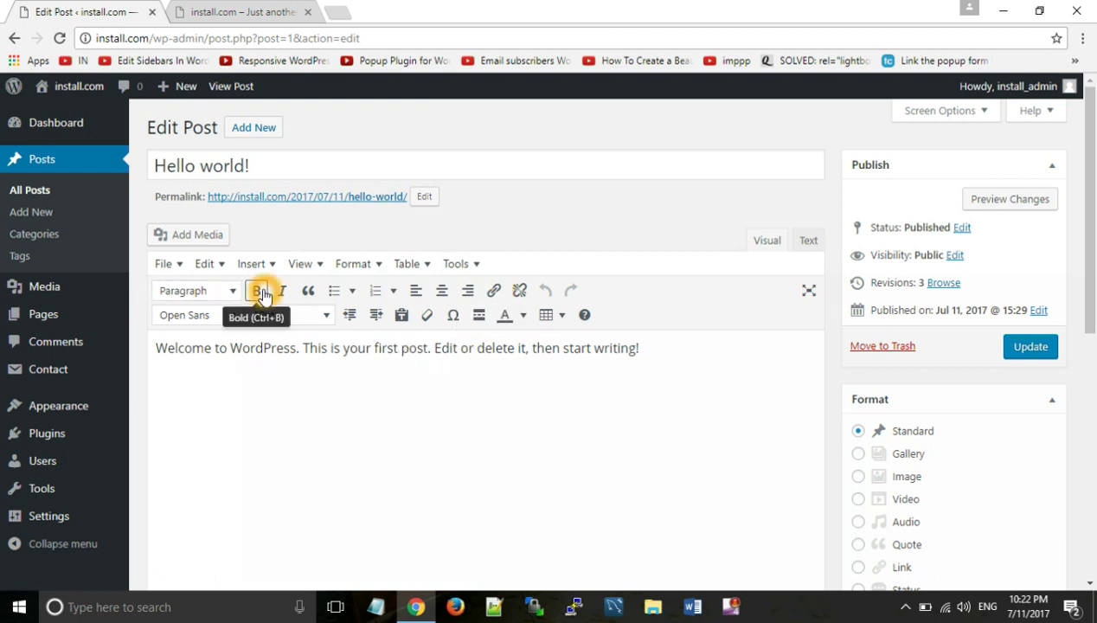
click(227, 348)
drag(297, 347, 142, 318)
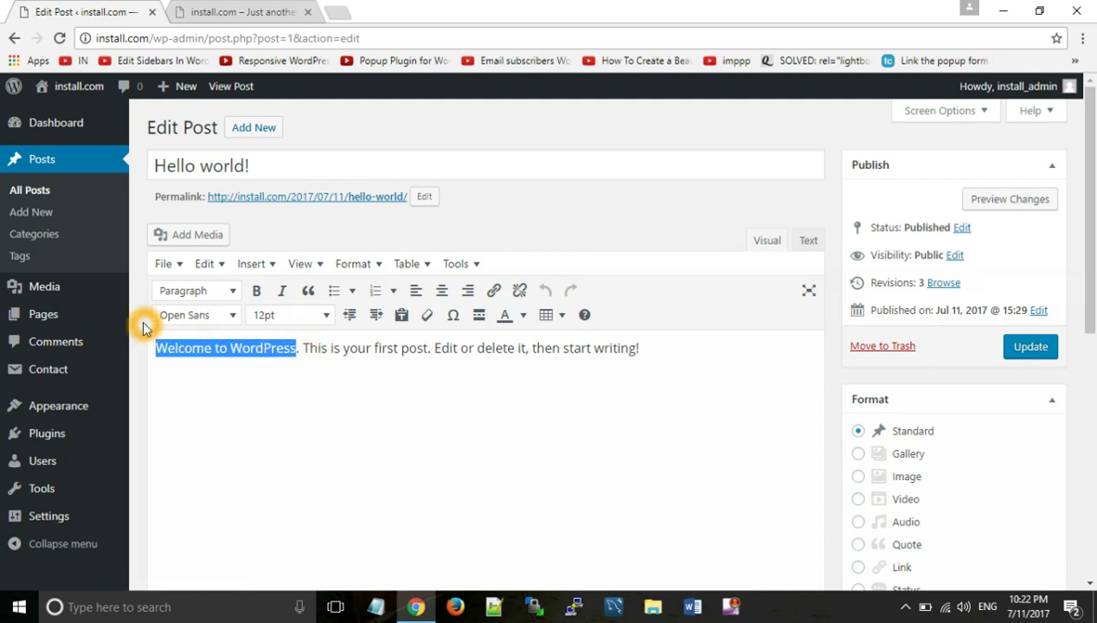
click(257, 290)
click(281, 292)
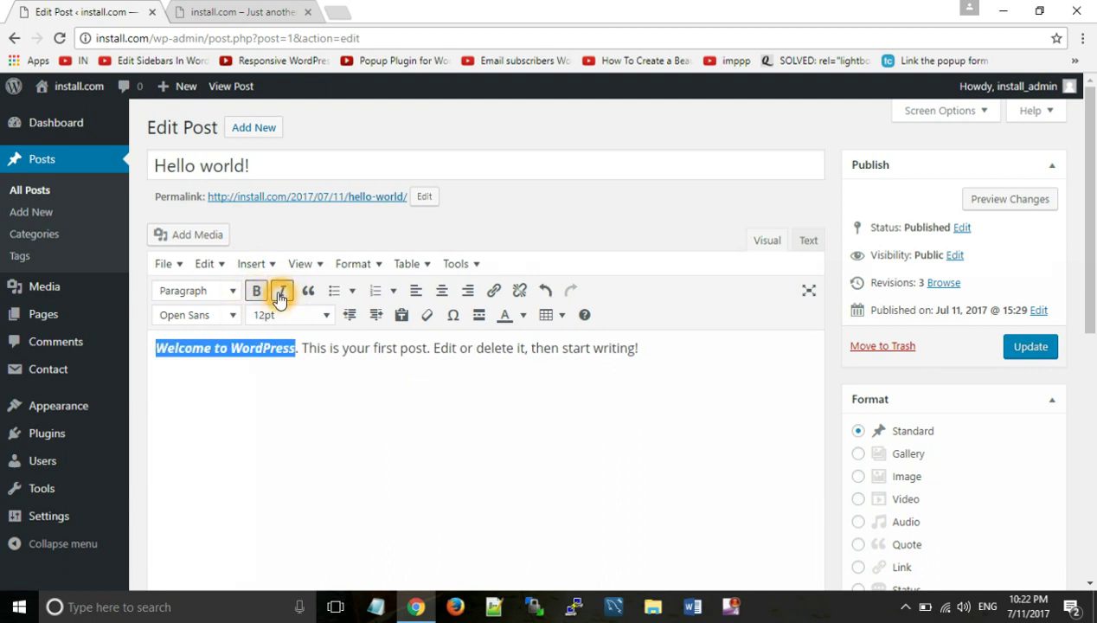
click(491, 294)
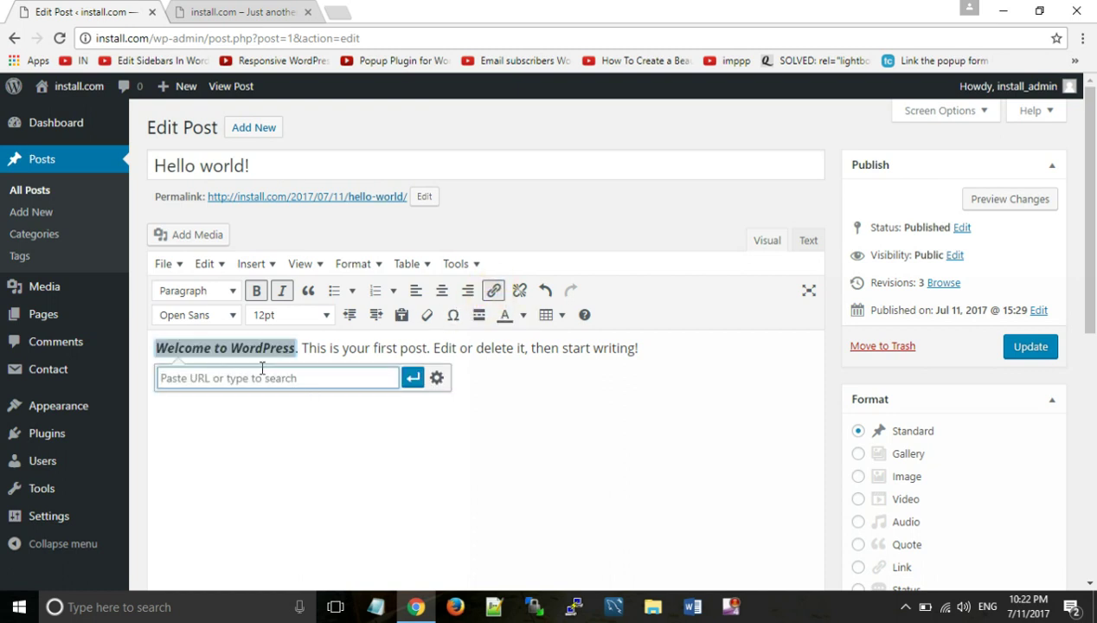
click(356, 449)
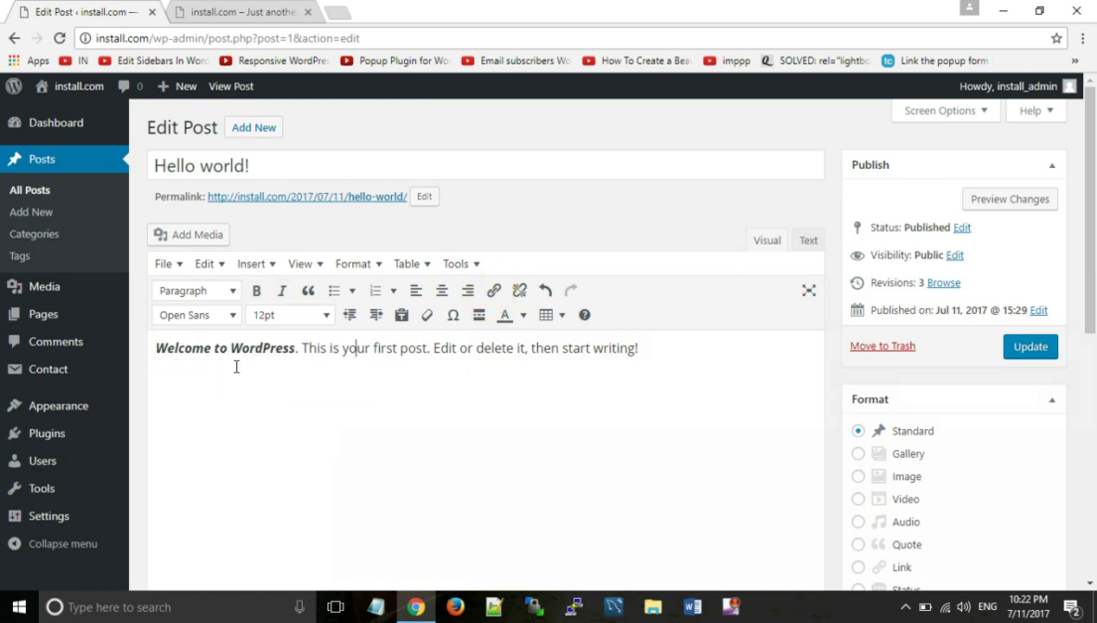
click(1034, 358)
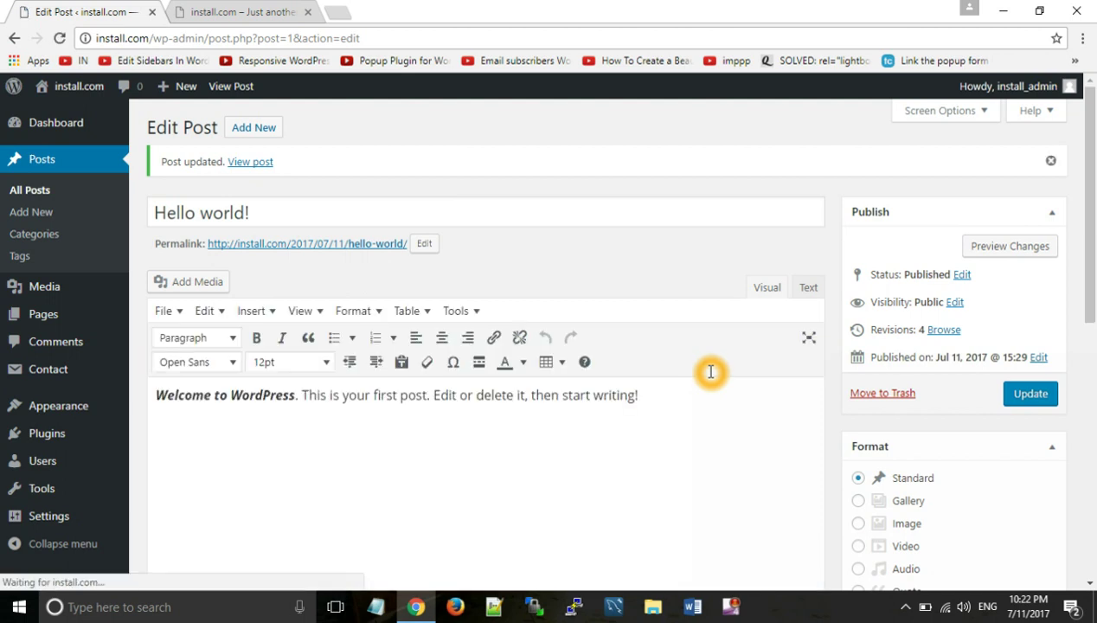
click(263, 311)
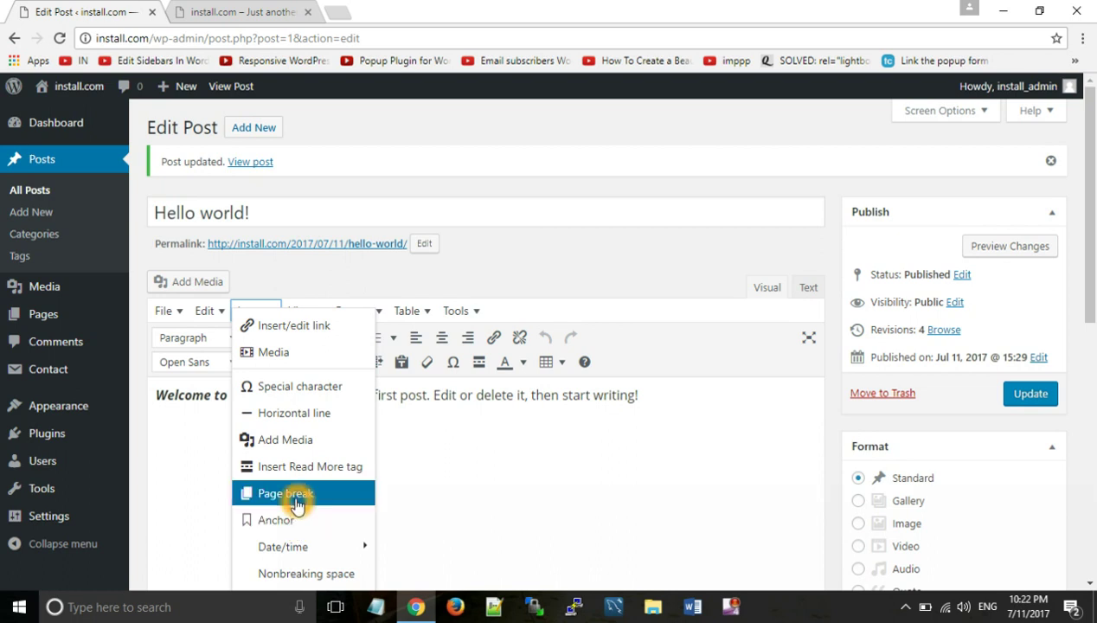
click(302, 439)
click(465, 455)
click(438, 438)
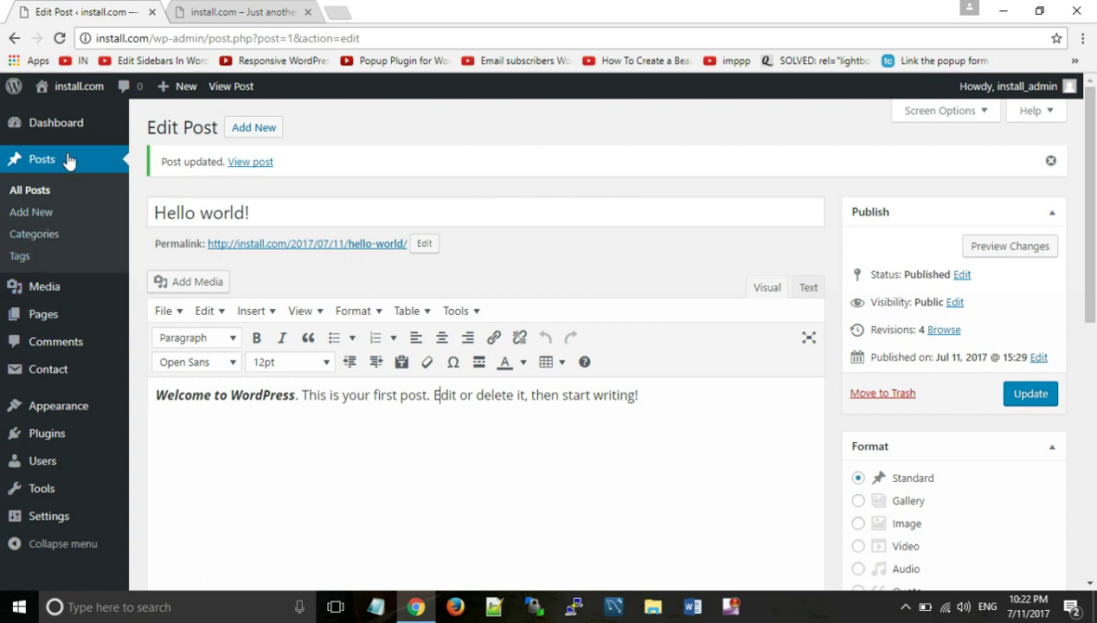
click(72, 89)
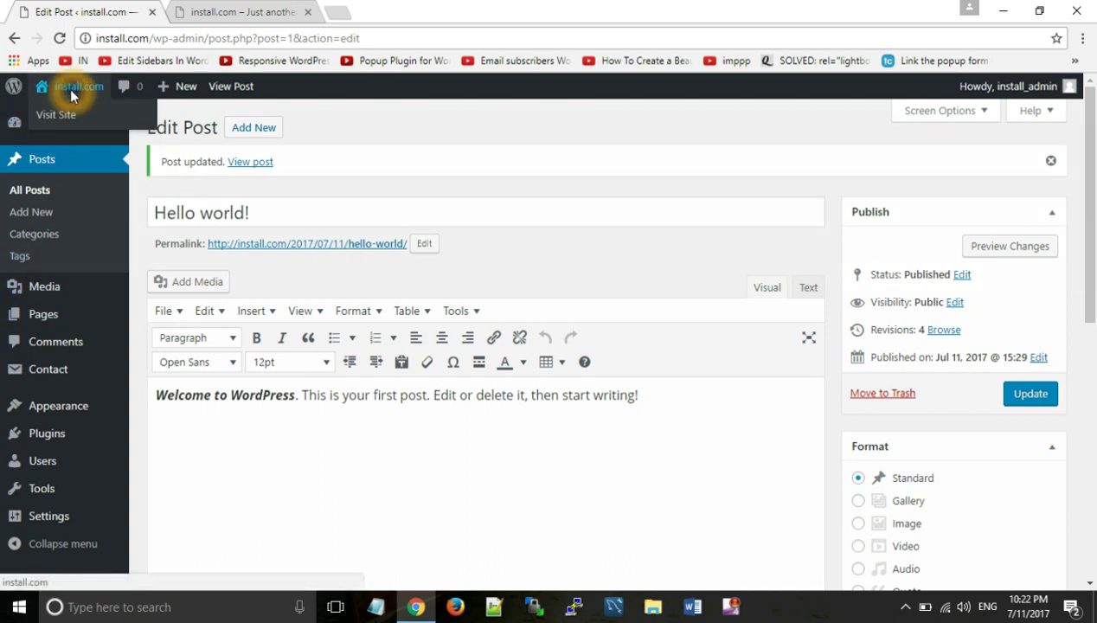
Open the Hello world! post on the live site and highlight the bold italic 'Welcome to WordPress'.
click(275, 291)
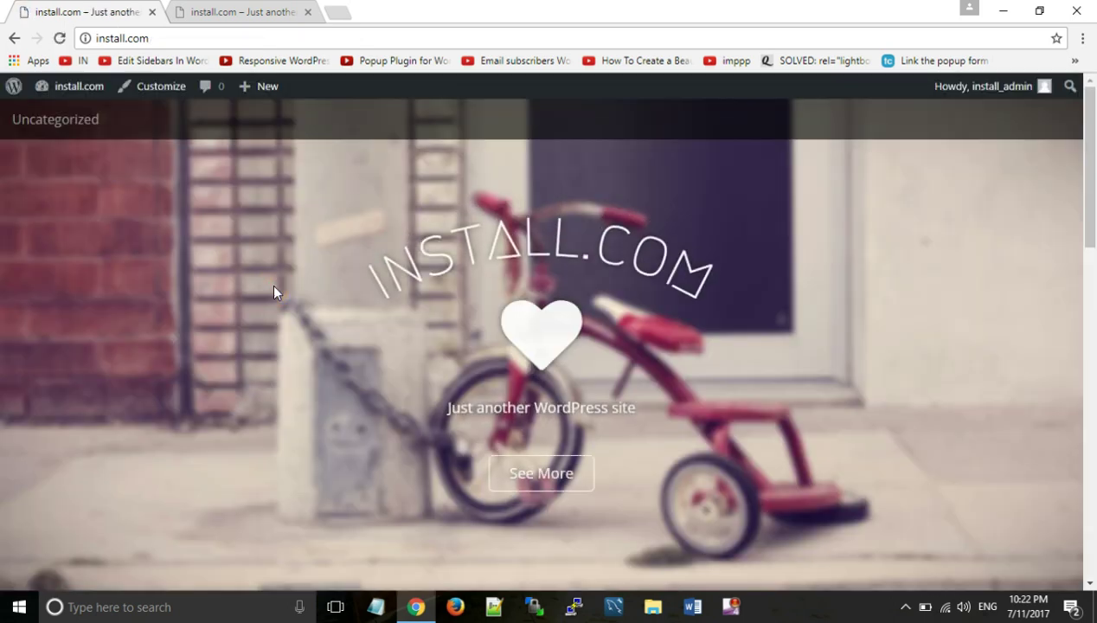
scroll(275, 291, down, 4)
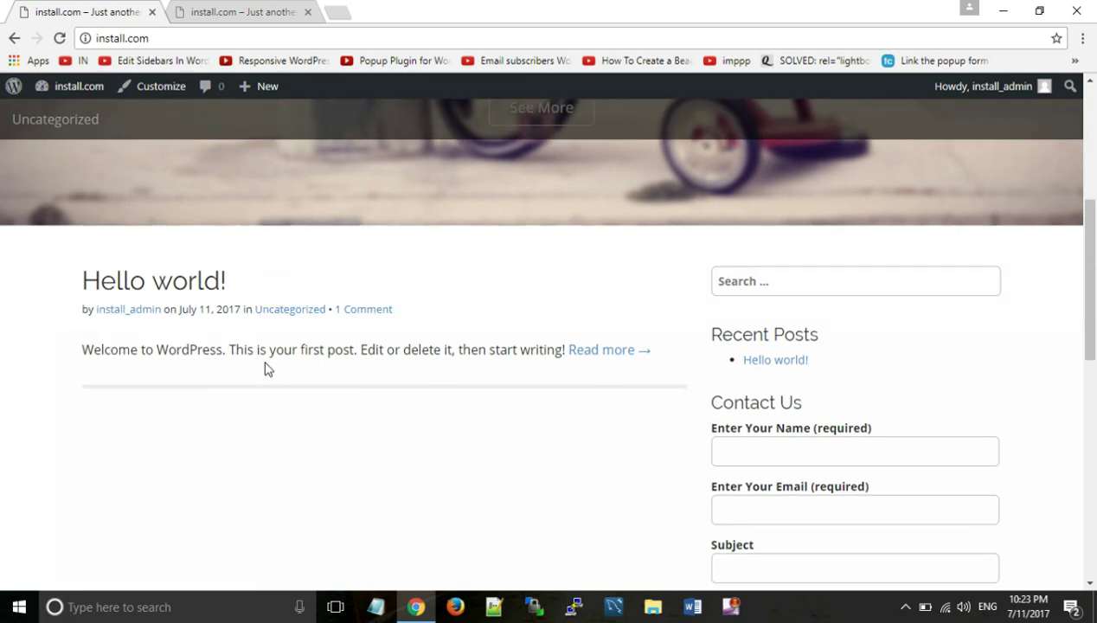
click(593, 350)
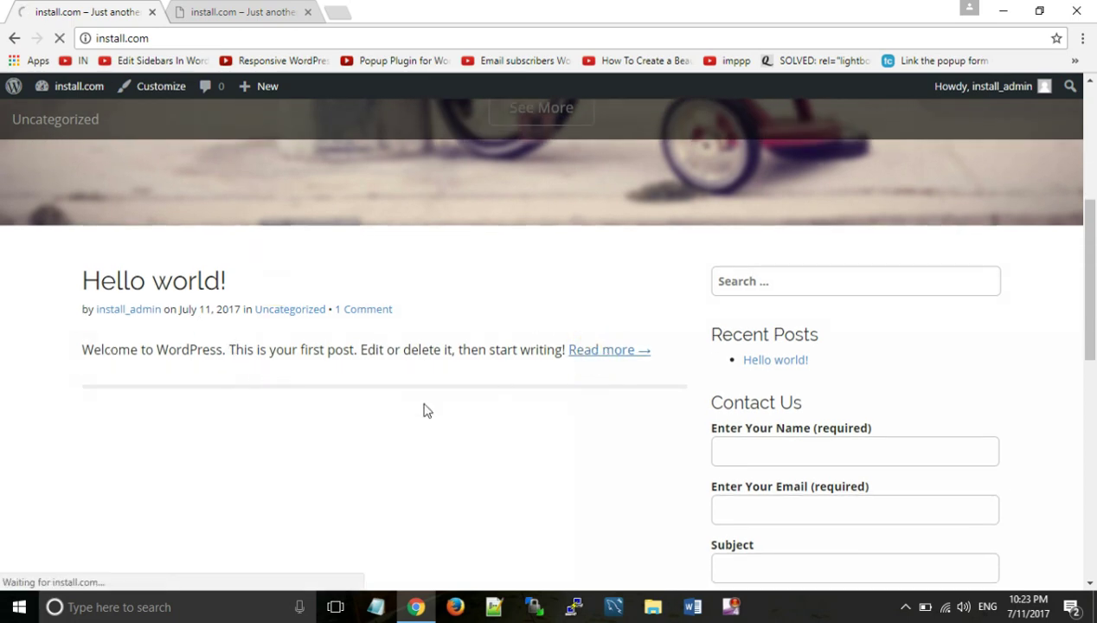
scroll(364, 441, down, 2)
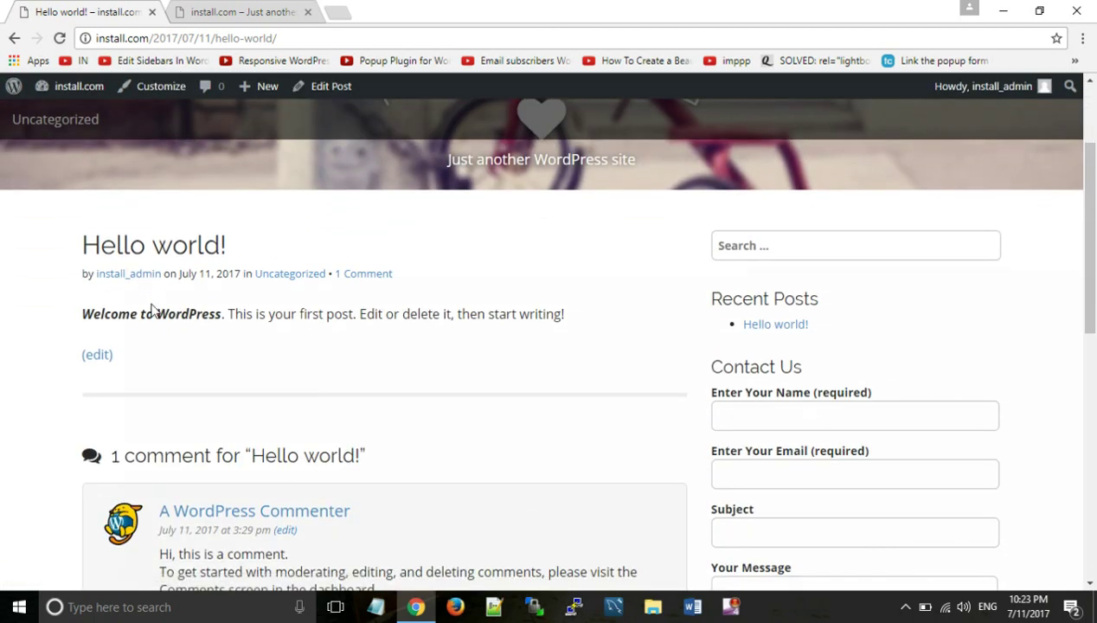
drag(220, 317, 87, 308)
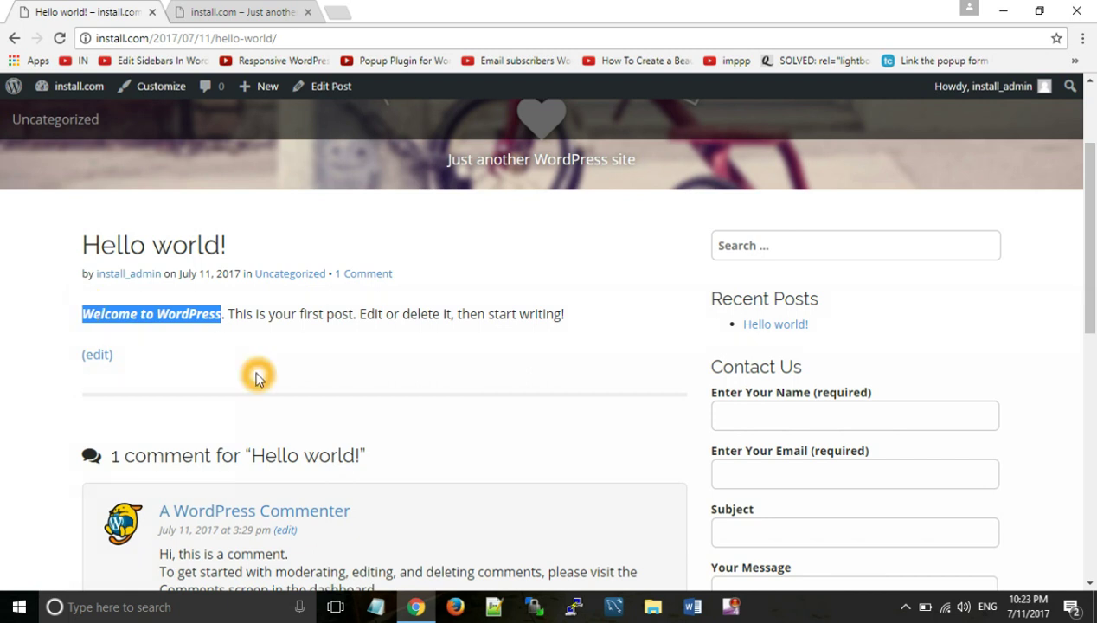